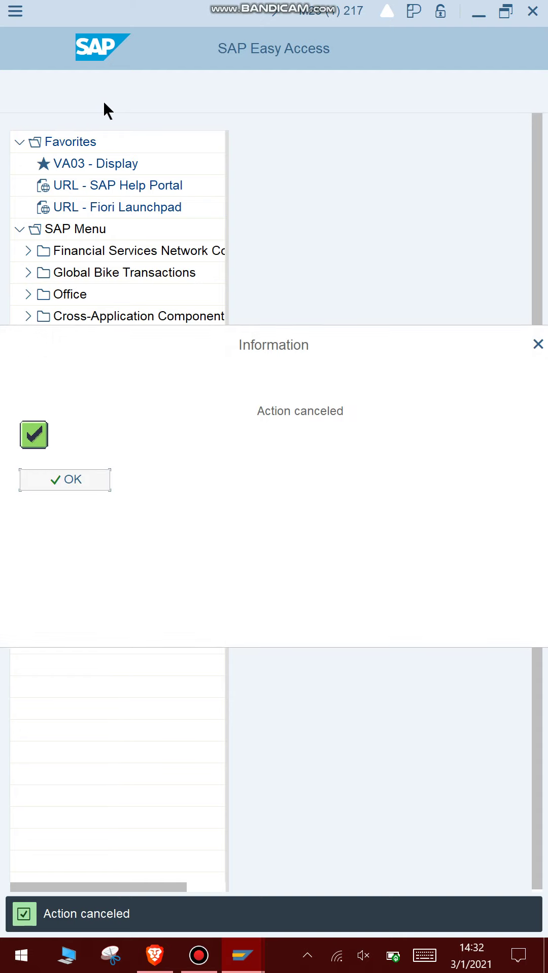
Dismiss the cancellation notice and start transaction KP06 for cost element and activity input planning.
click(105, 97)
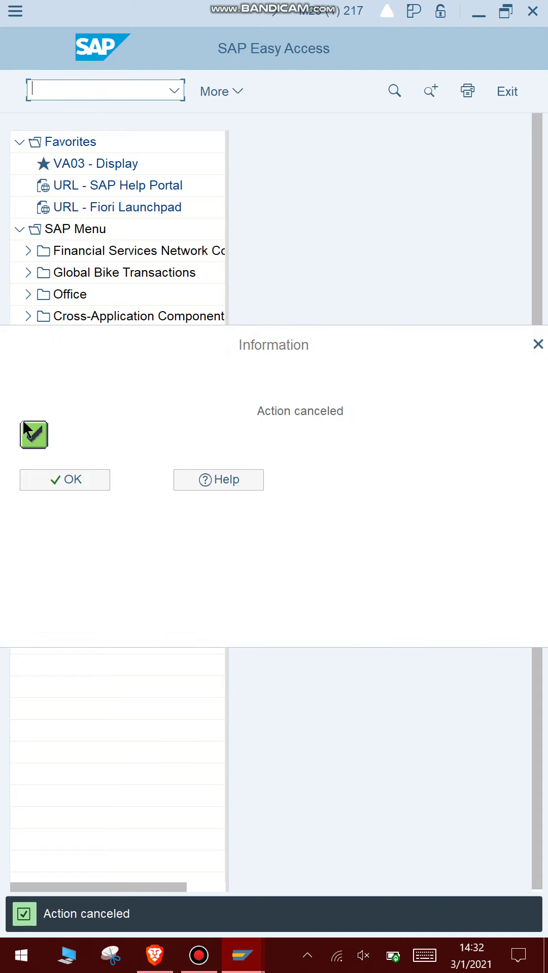
click(62, 480)
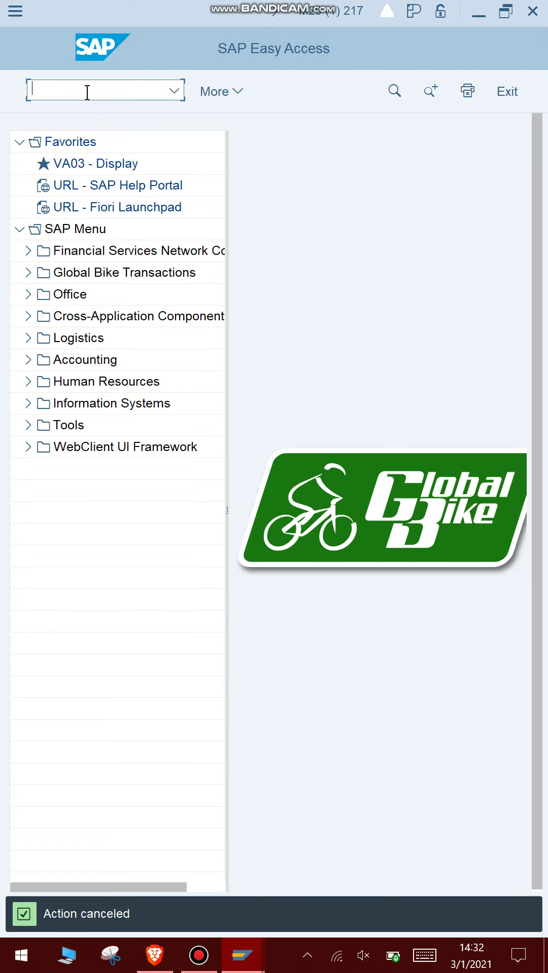
click(87, 92)
text(KP06)
key(Return)
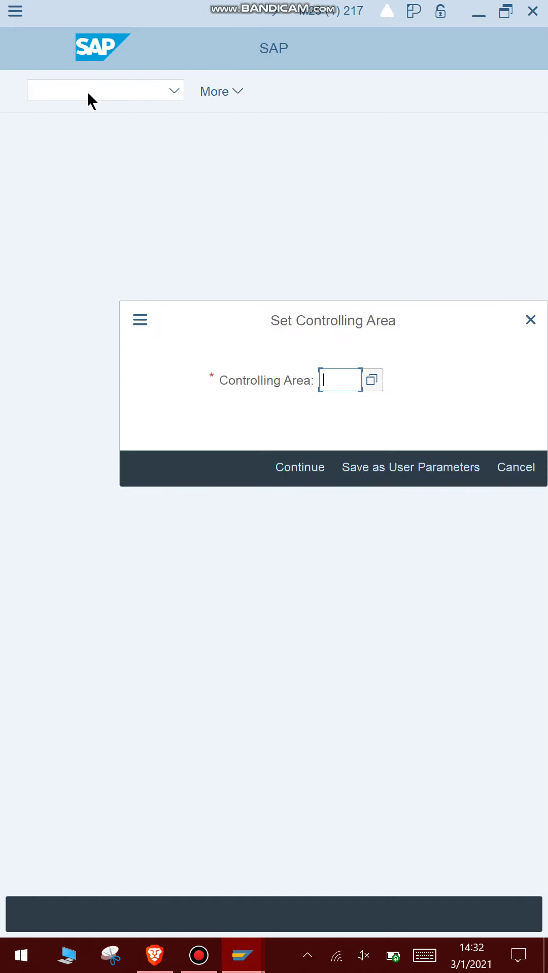
Select NA00 (GBI North America) from the list of available controlling areas.
click(101, 92)
click(363, 381)
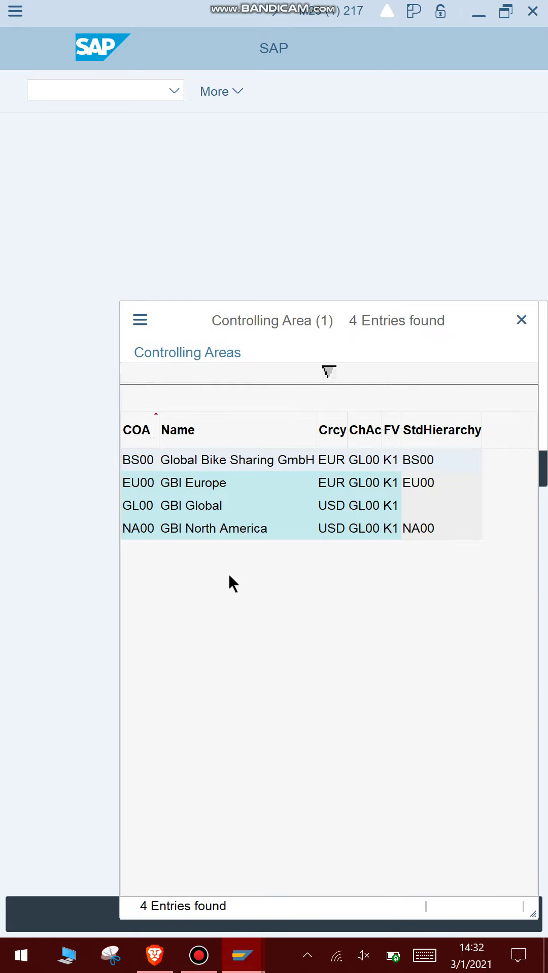
click(141, 529)
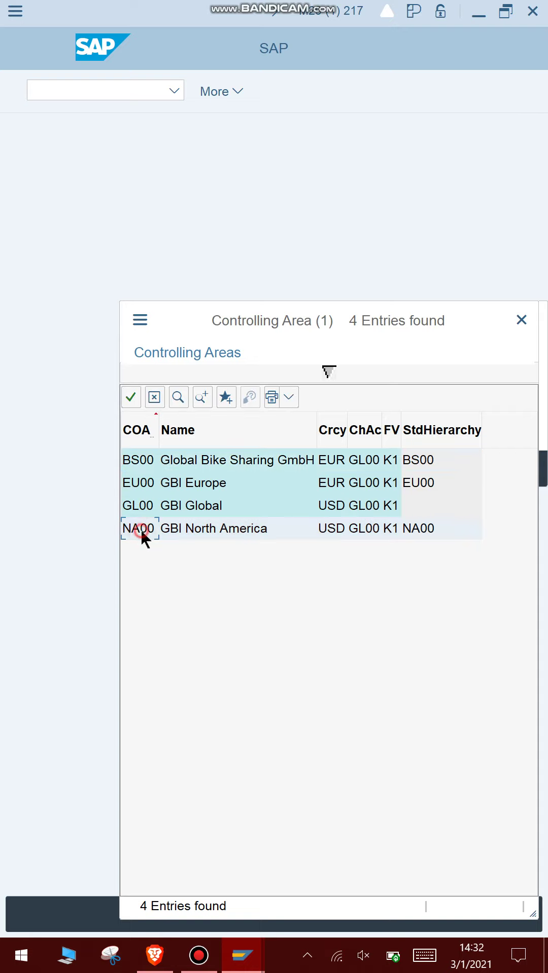
double_click(141, 530)
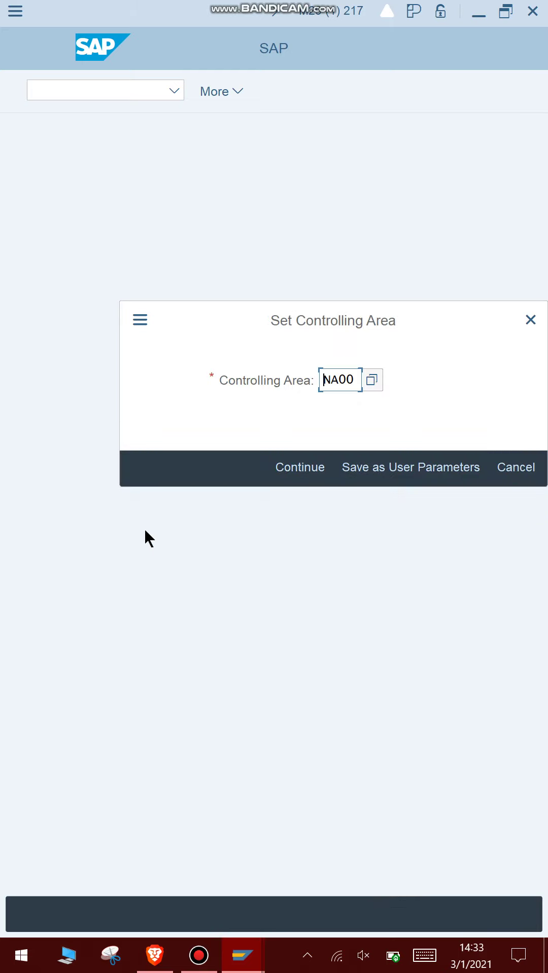
Try to continue with US00 as the controlling area.
click(371, 380)
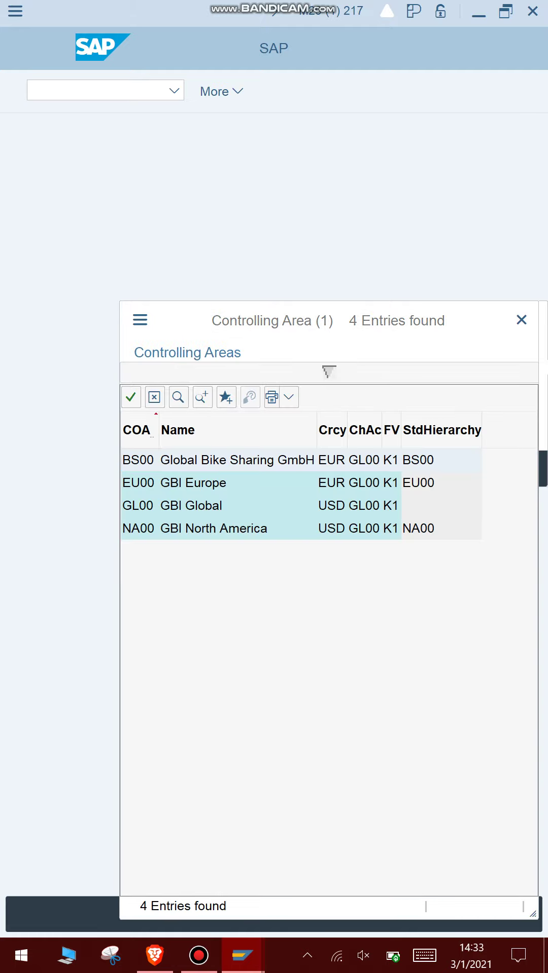
click(527, 327)
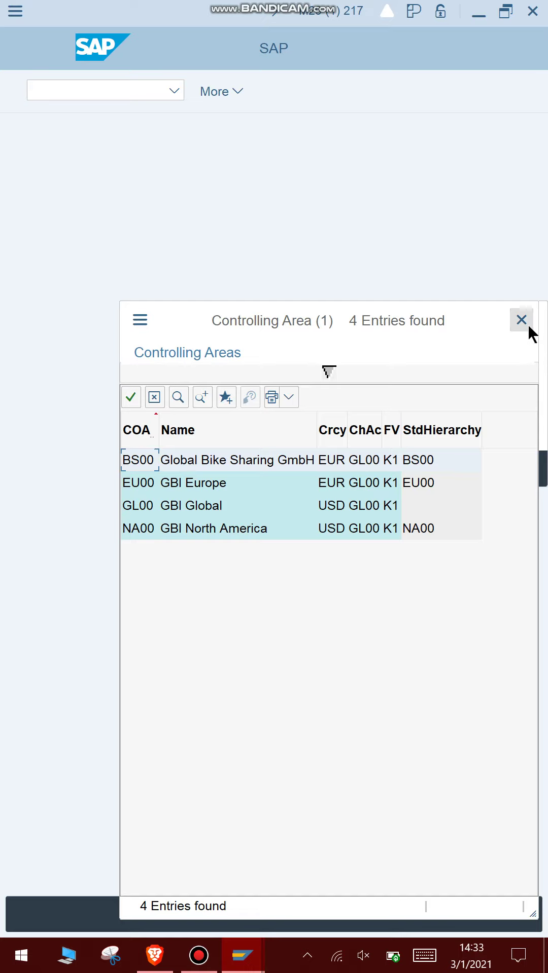
click(528, 329)
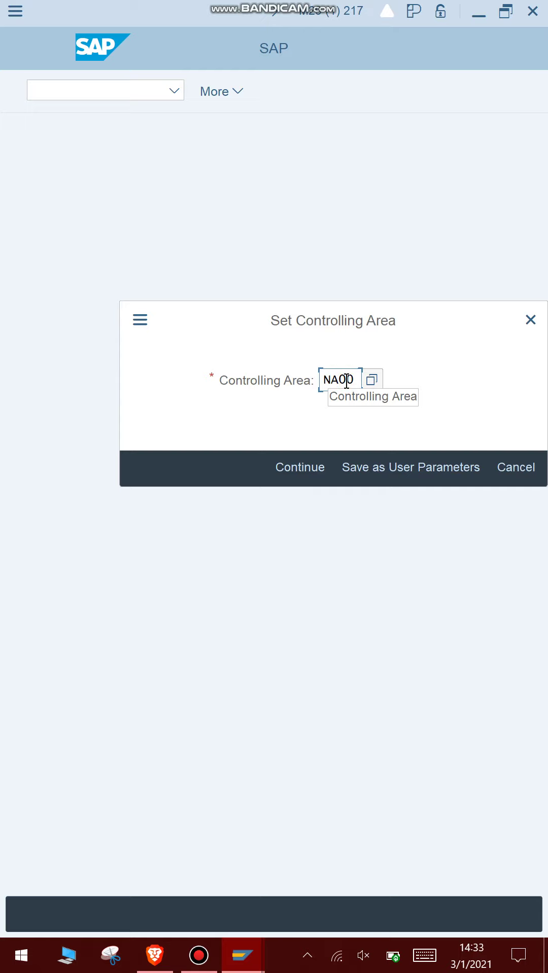
key(BackSpace)
key(BackSpace)
key(BackSpace)
key(BackSpace)
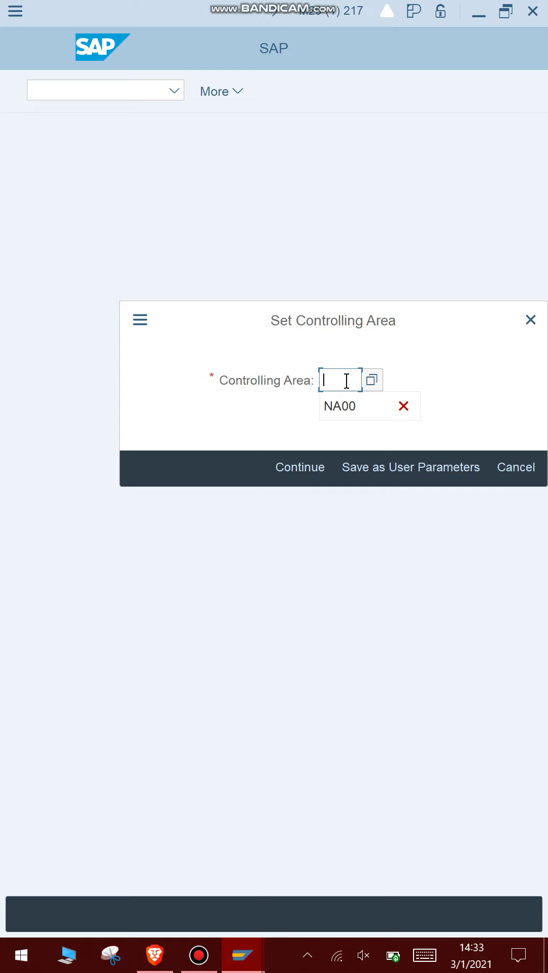
text(US00)
click(279, 464)
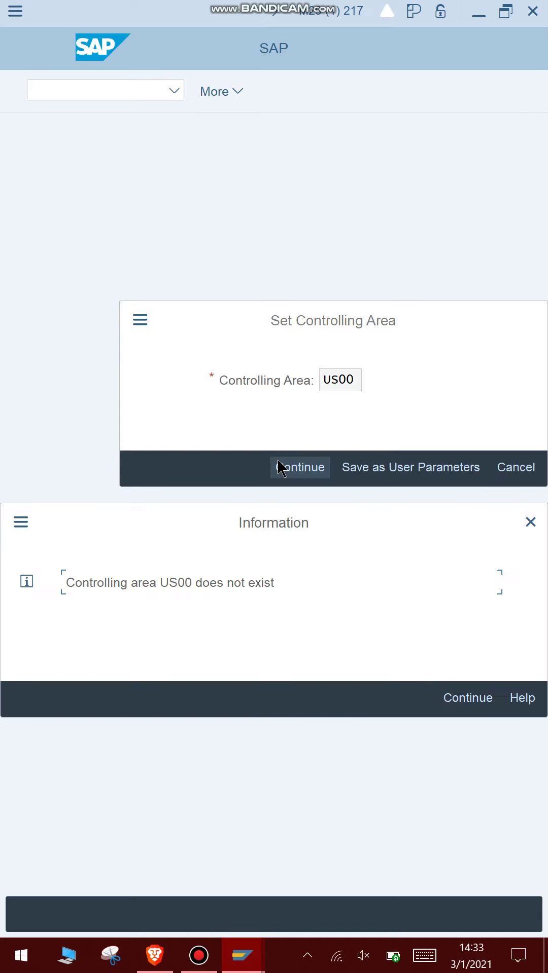
key(Return)
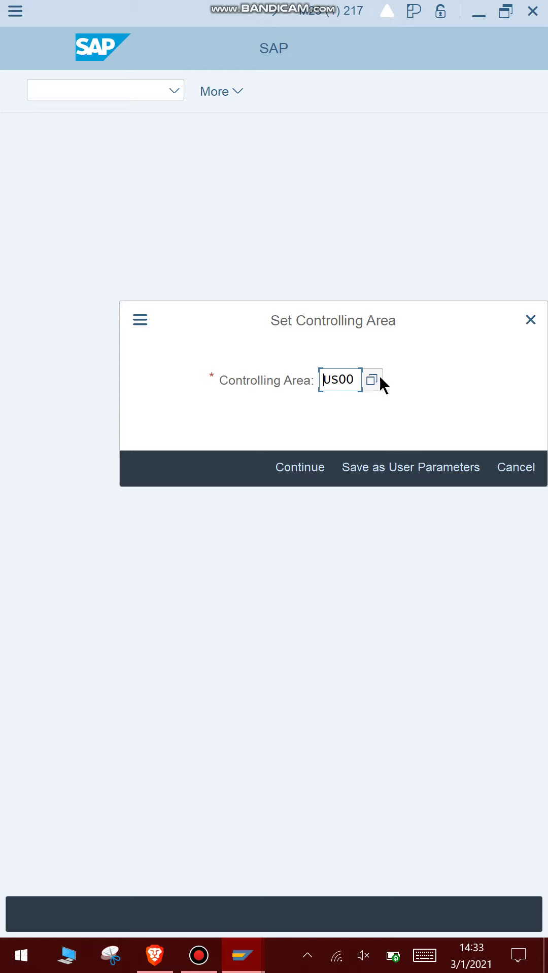
Replace the controlling area with NA00 (GBI North America) from the available entries and continue to planning.
click(372, 381)
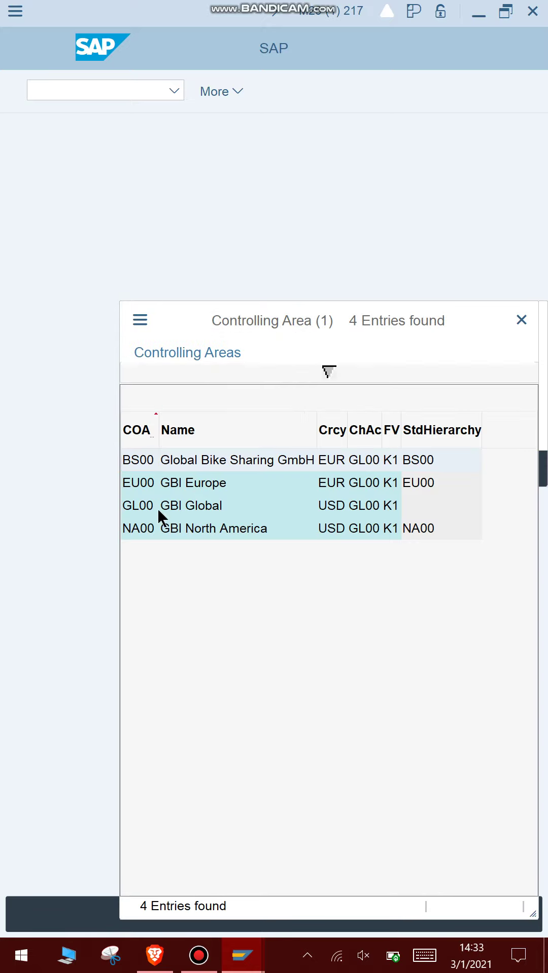
double_click(153, 533)
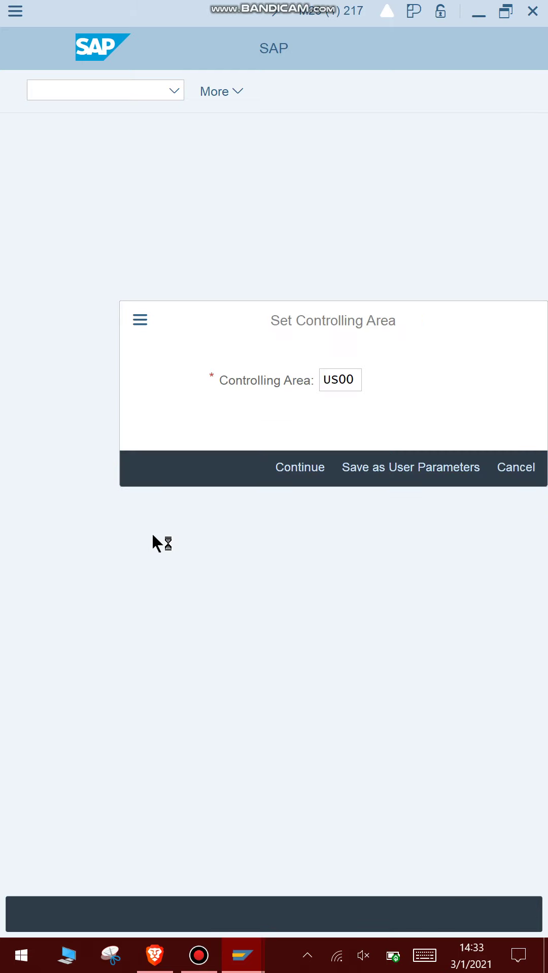
click(307, 467)
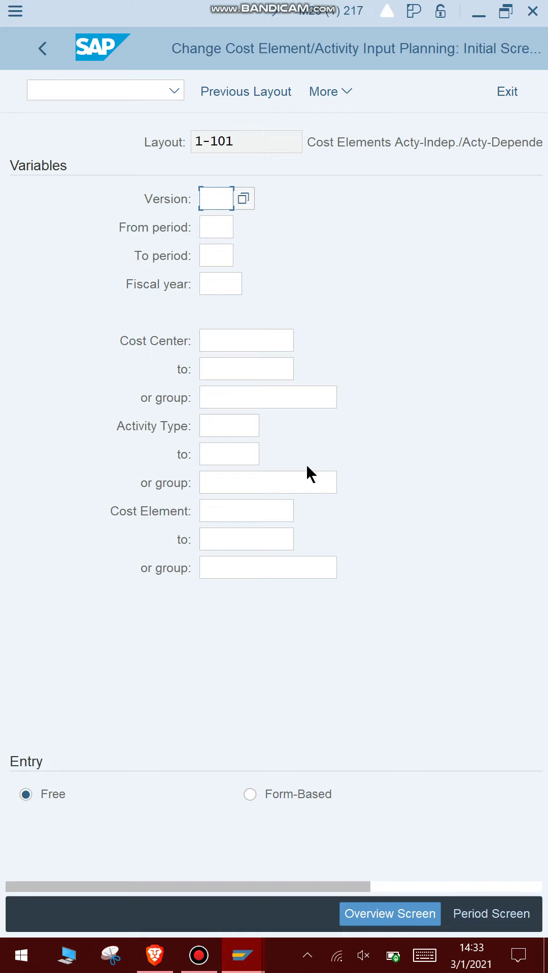
Set the planning variables to version 0, periods 1 to 12, fiscal year 2021 and cost center CC-CA204.
text(0)
click(205, 227)
text(1)
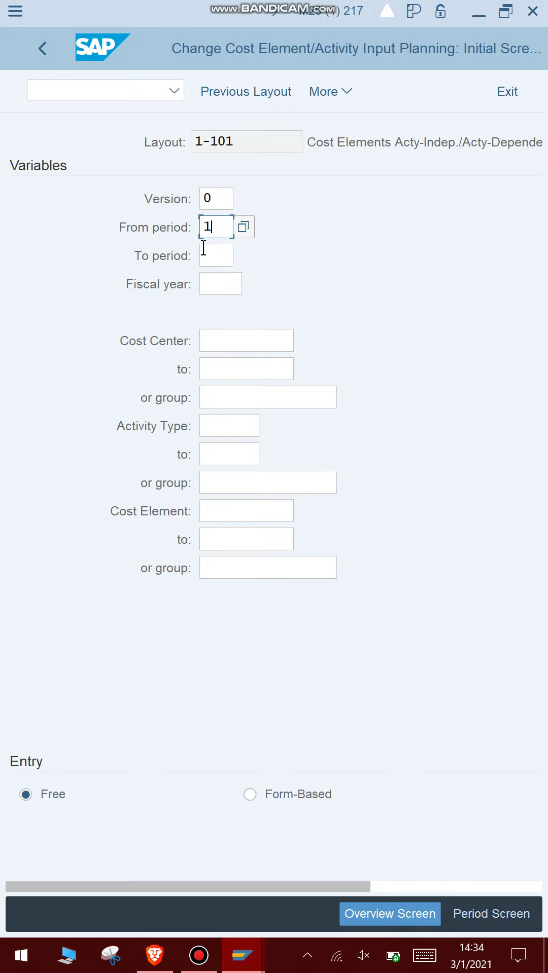
click(203, 247)
text(12)
scroll(205, 248, right, 1)
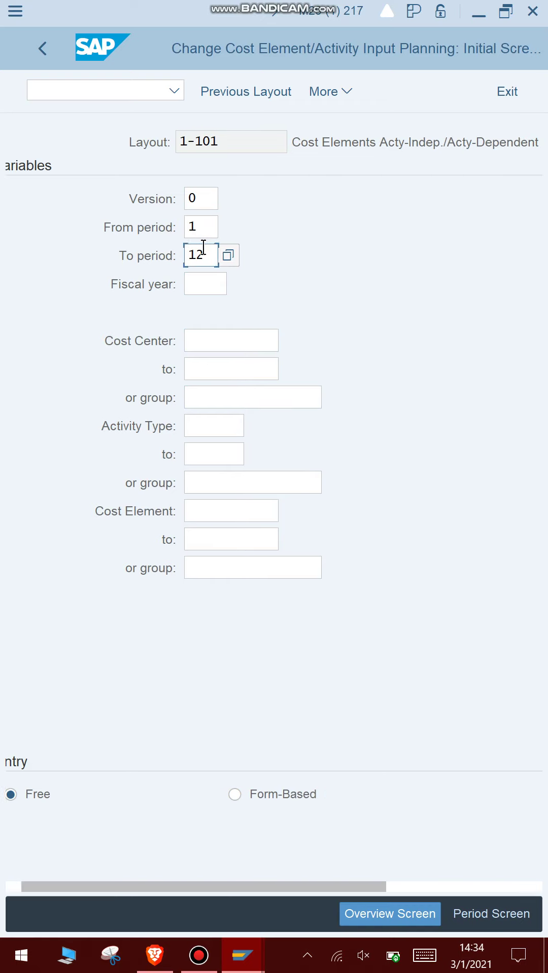
click(182, 276)
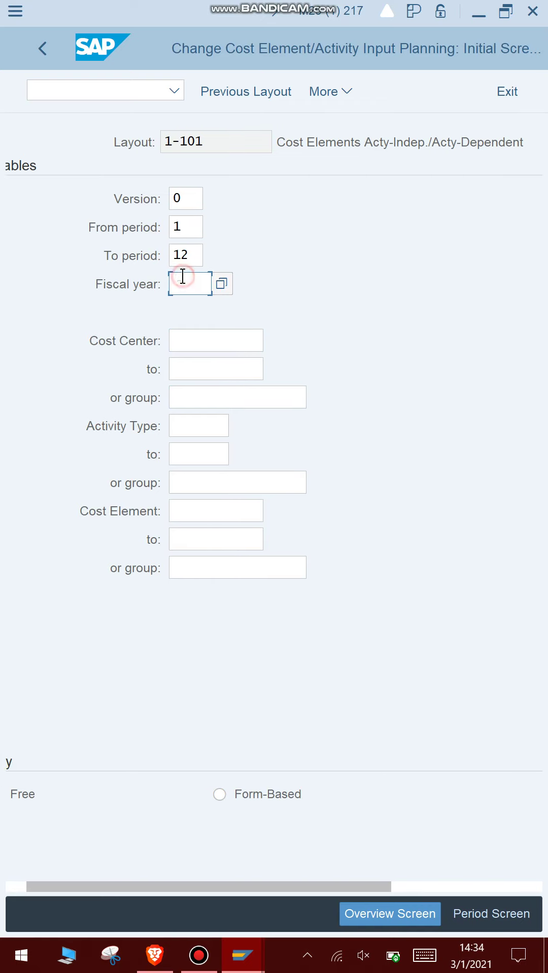
text(2021)
scroll(180, 294, left, 1)
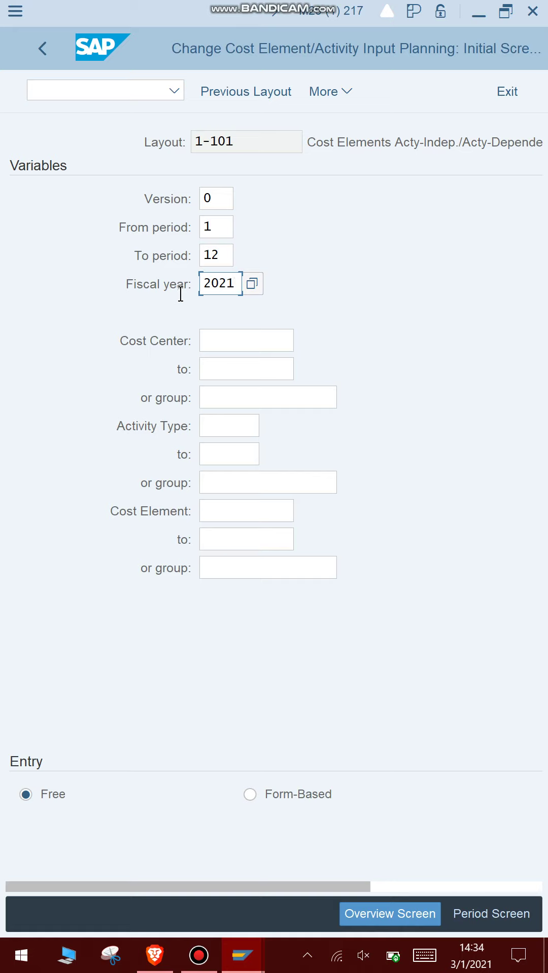
click(207, 332)
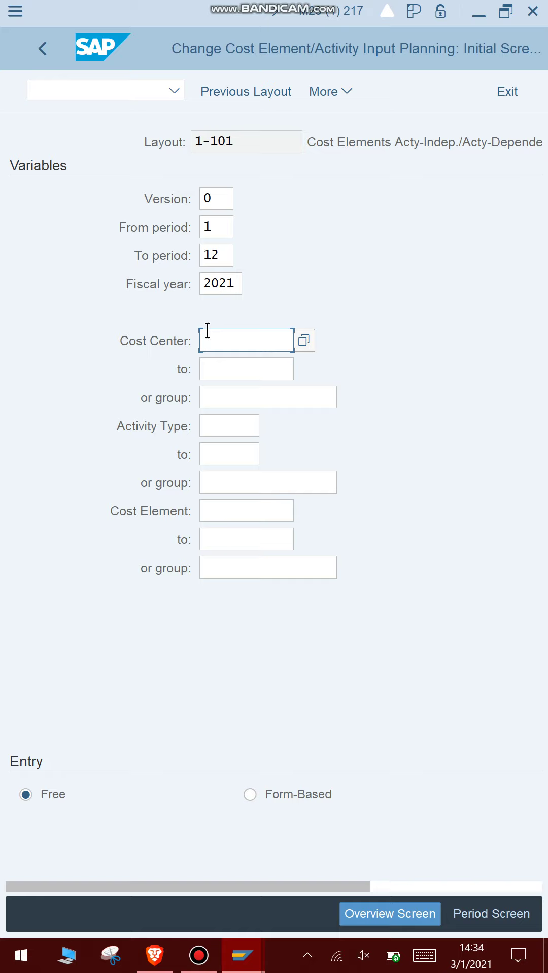
text(CC-CA204)
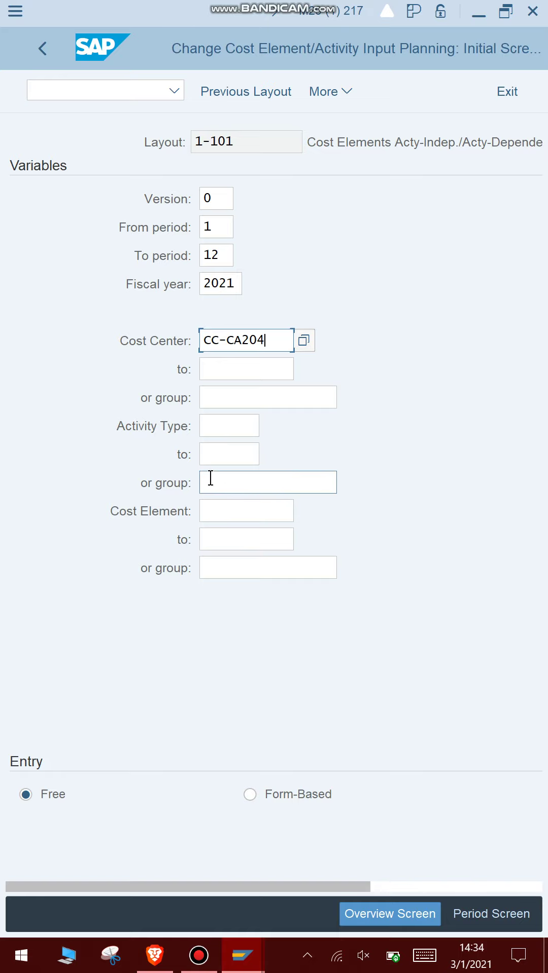
Search the cost elements in the chart of accounts without restrictions, look through the list and close it.
click(212, 508)
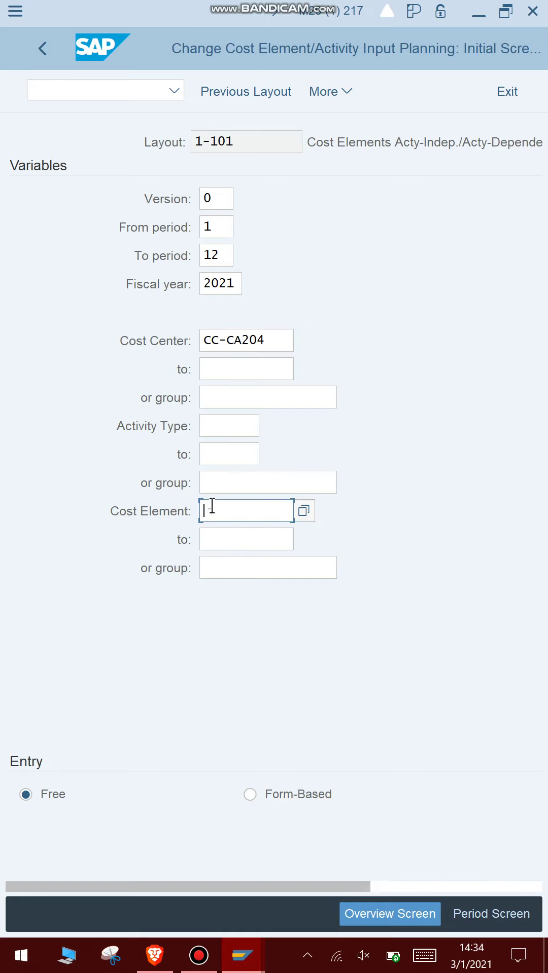
click(304, 511)
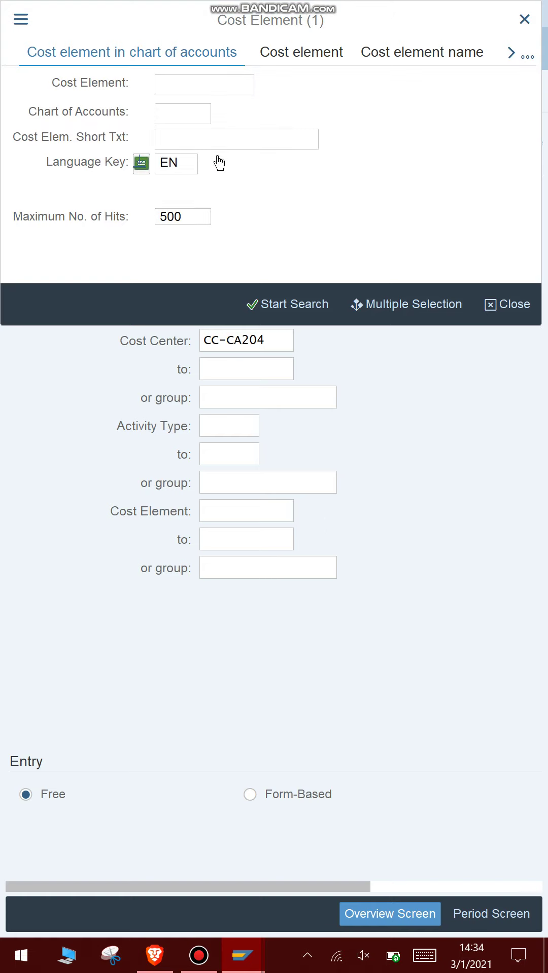
click(194, 80)
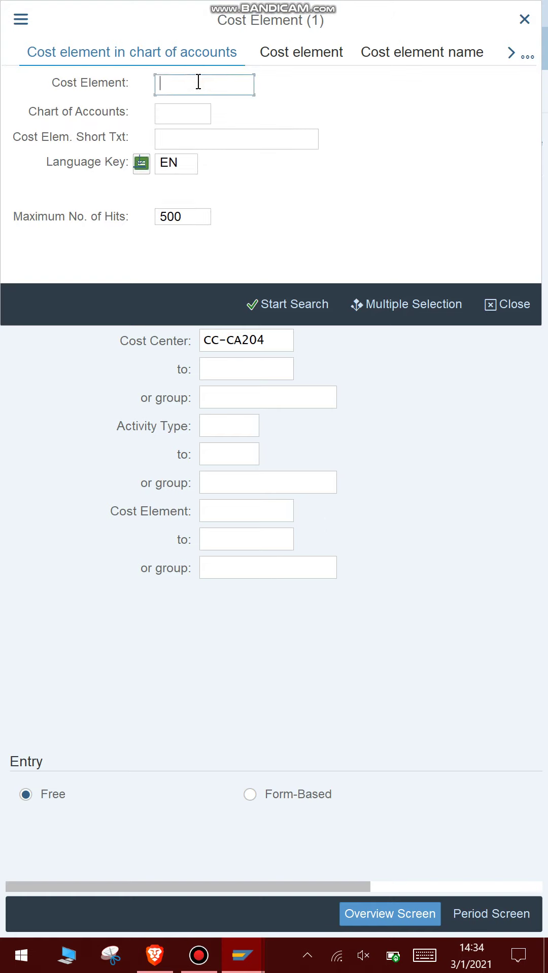
click(287, 305)
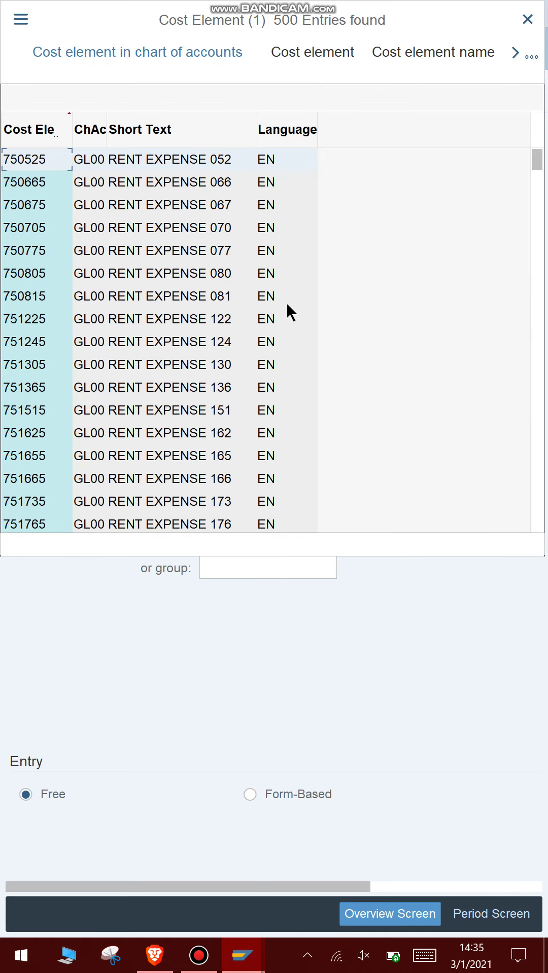
scroll(286, 302, down, 20)
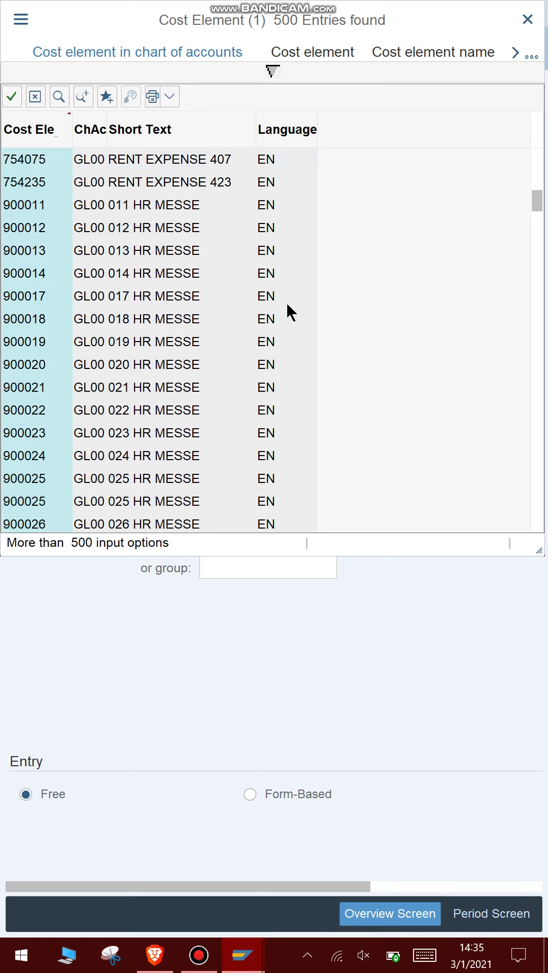
scroll(286, 303, down, 20)
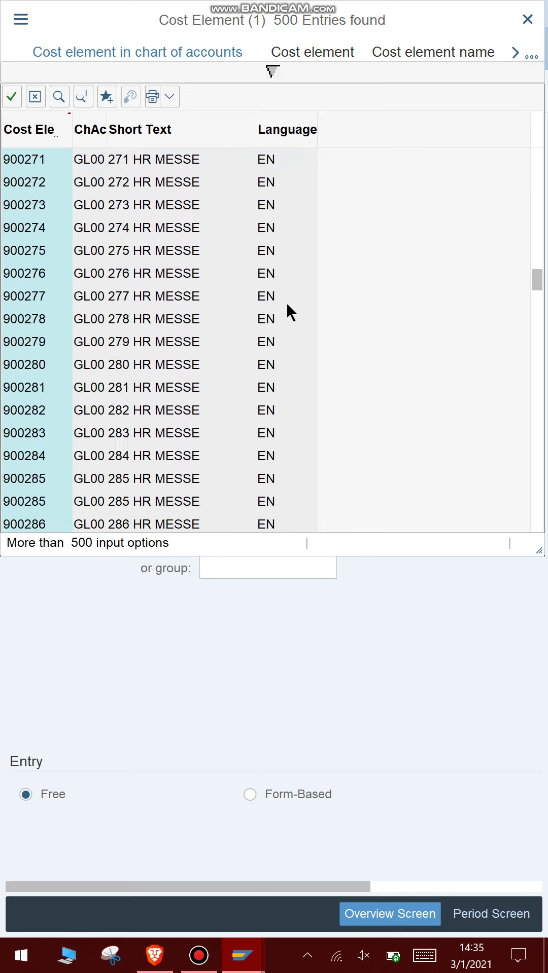
scroll(286, 302, down, 15)
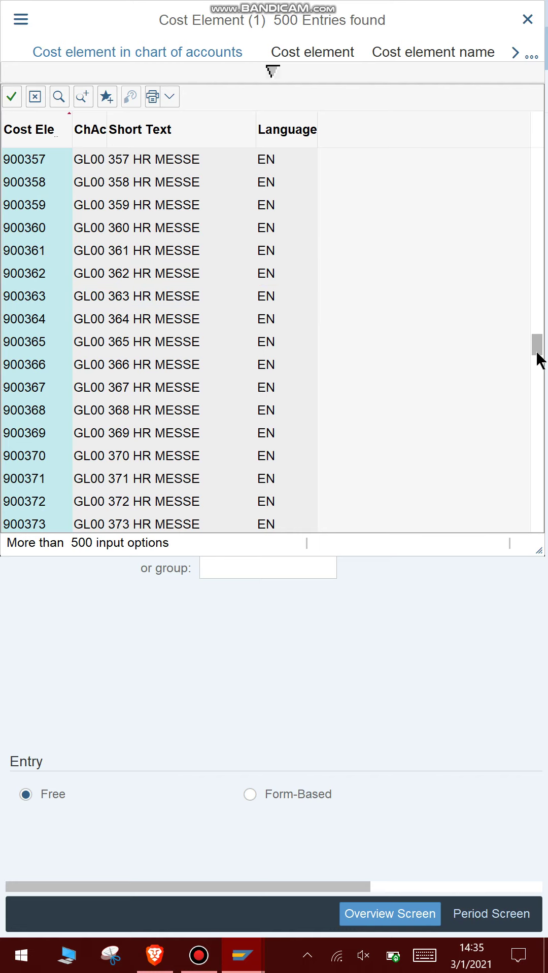
drag(537, 355, 537, 616)
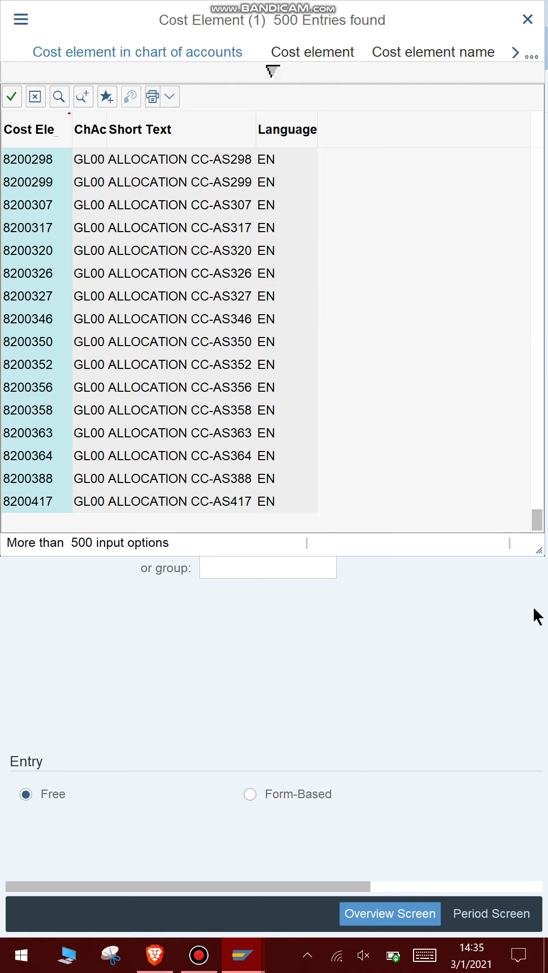
click(531, 17)
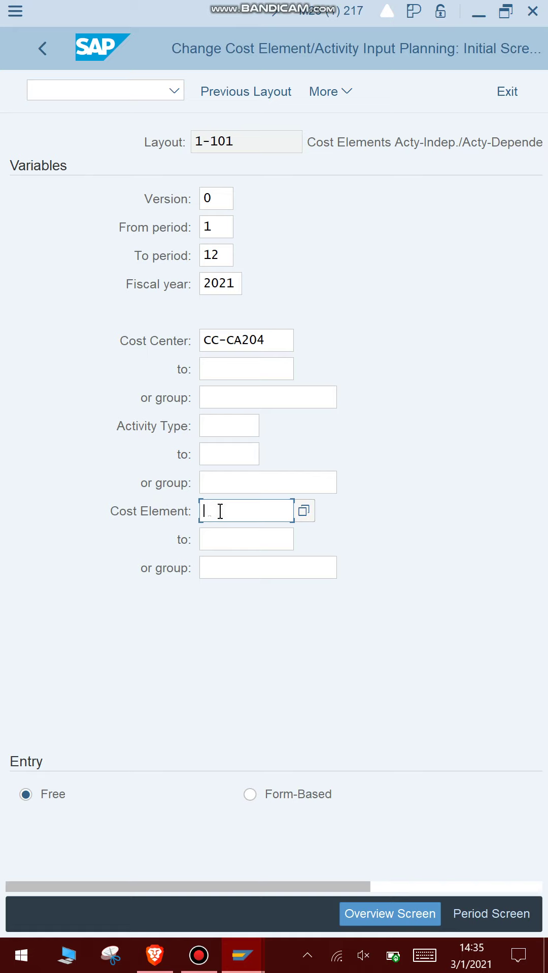
Plan fixed costs of 60000 for cost element 700000 in the overview and post the entry.
text(700000)
click(363, 928)
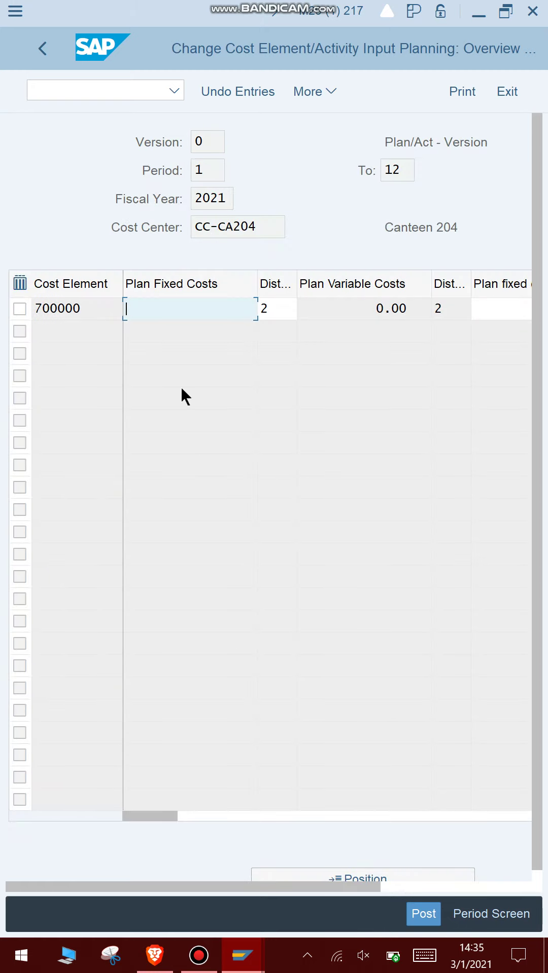
text(60000)
click(417, 916)
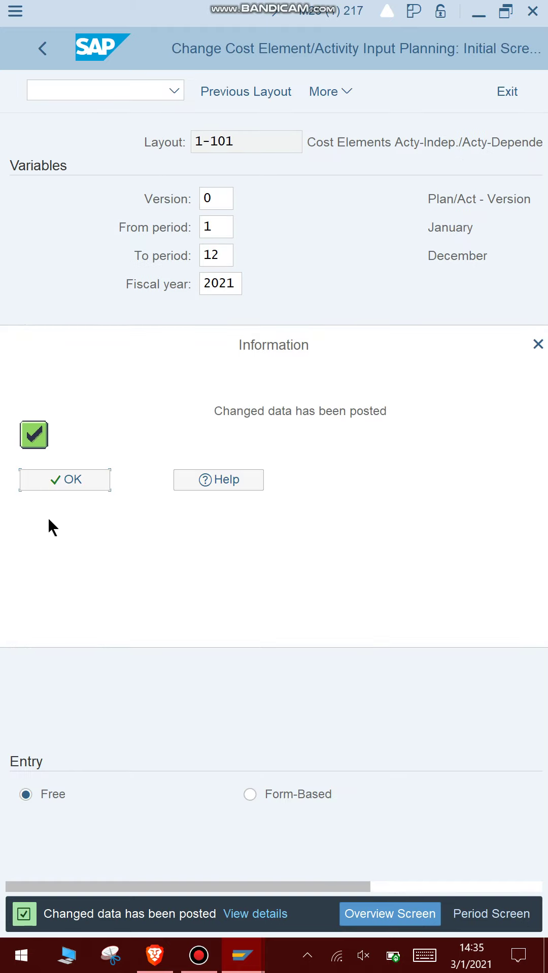
click(71, 482)
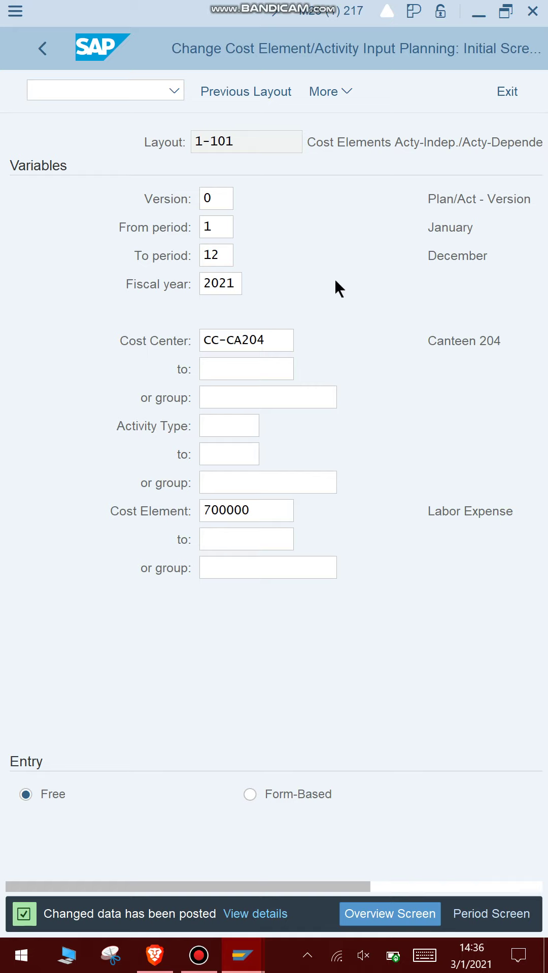
Search the cost centers without restrictions and choose Canteen 350 (CC-CA350) as the cost center.
click(280, 334)
click(299, 335)
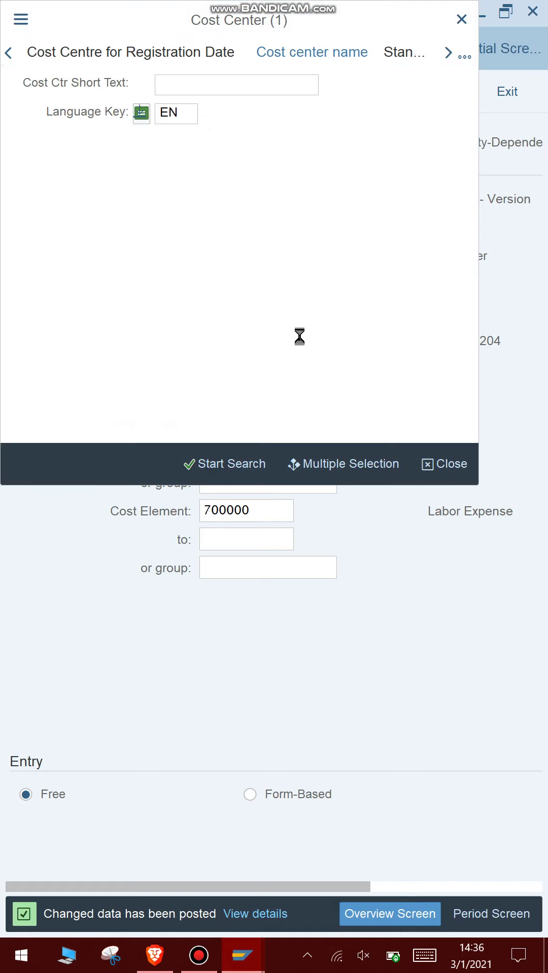
click(210, 469)
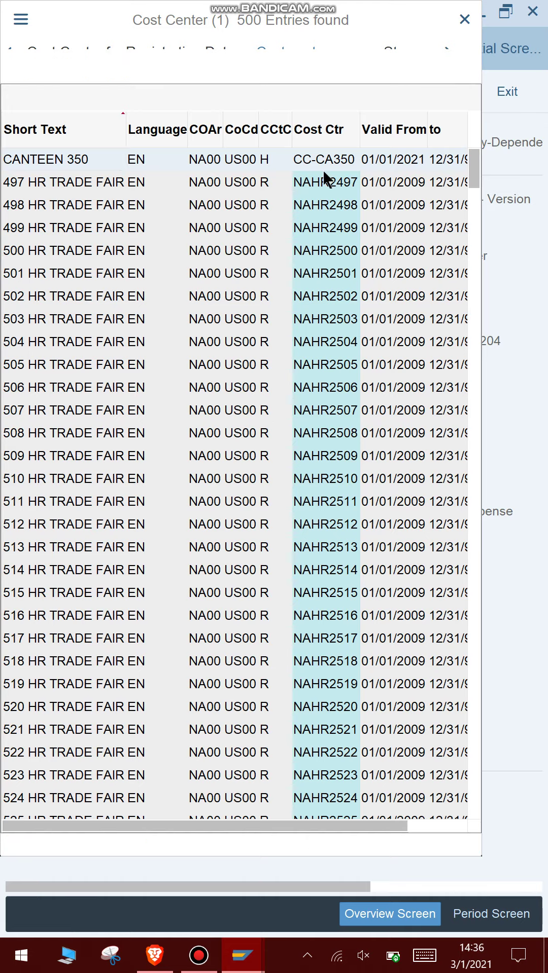
double_click(91, 159)
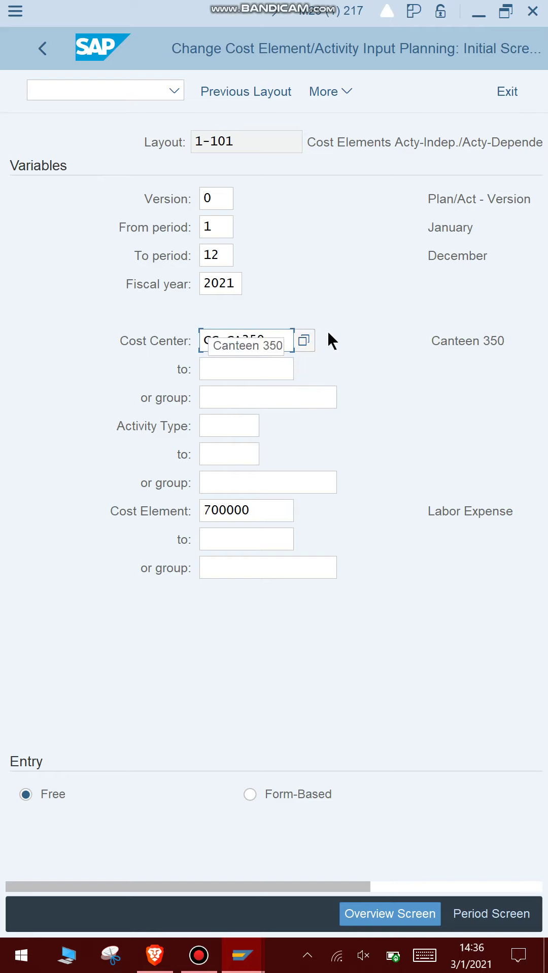
click(301, 336)
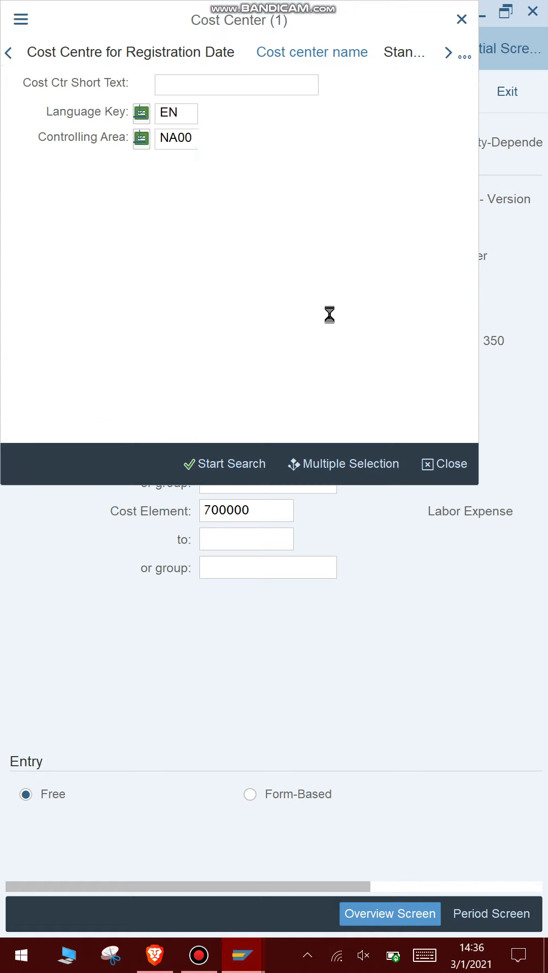
click(456, 18)
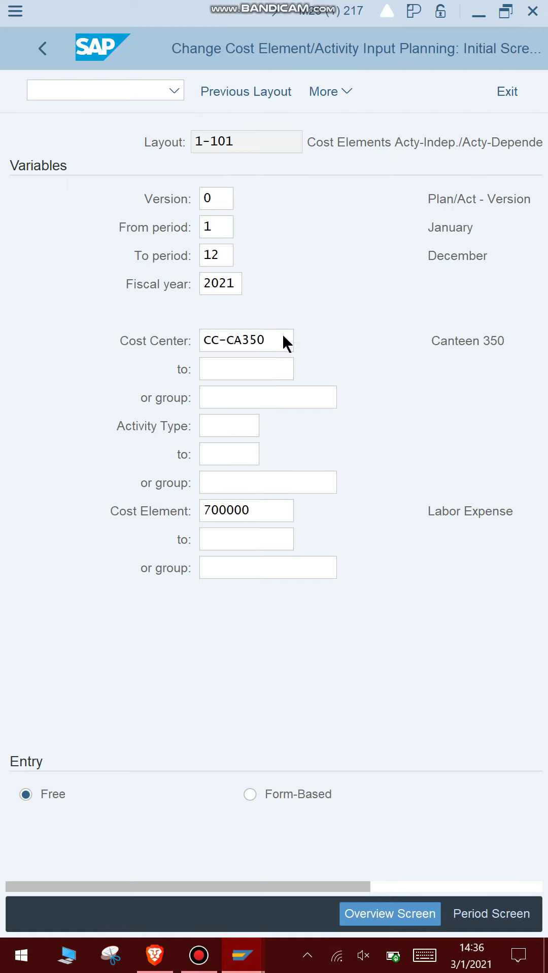
Search the cost centers by short text *204 and choose Canteen 204 (CC-CA204) as the cost center.
click(286, 334)
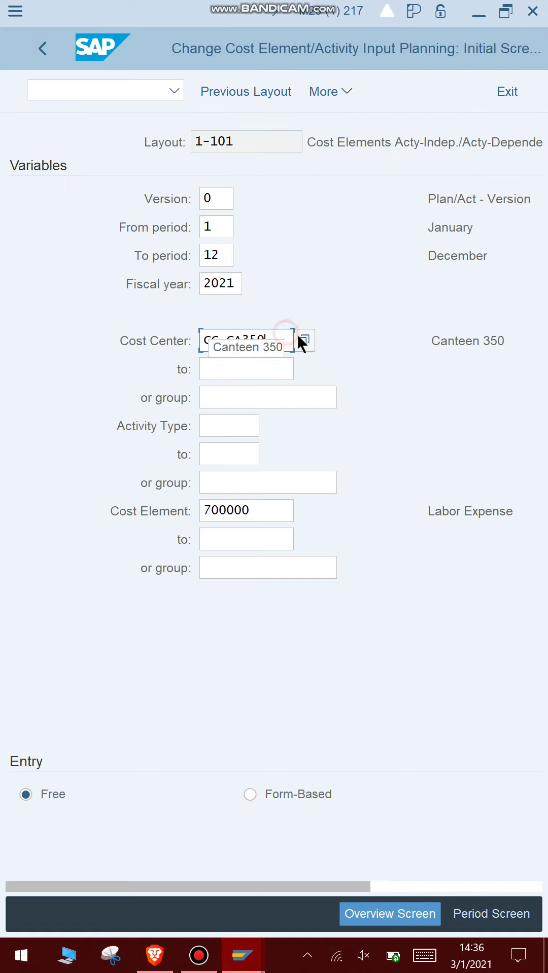
click(300, 338)
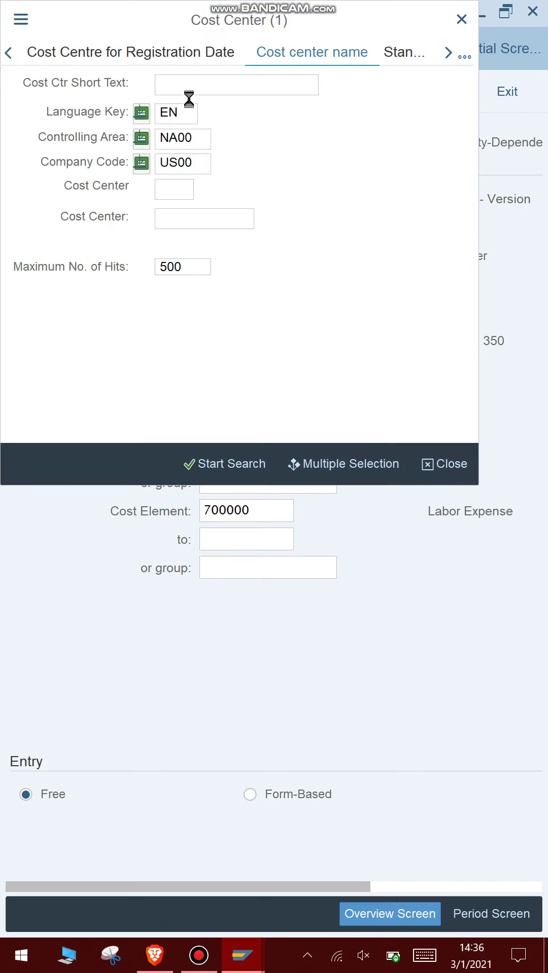
click(212, 87)
text(*204)
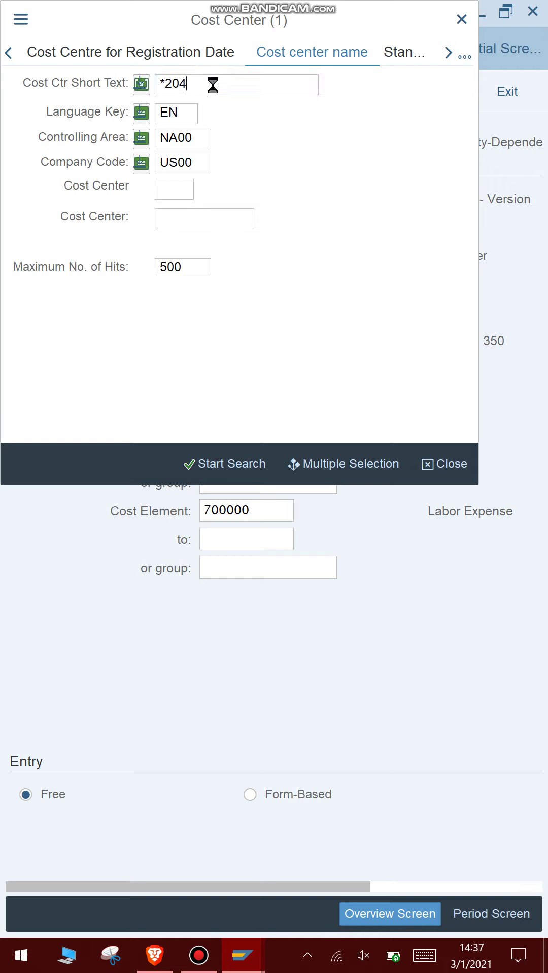
key(Return)
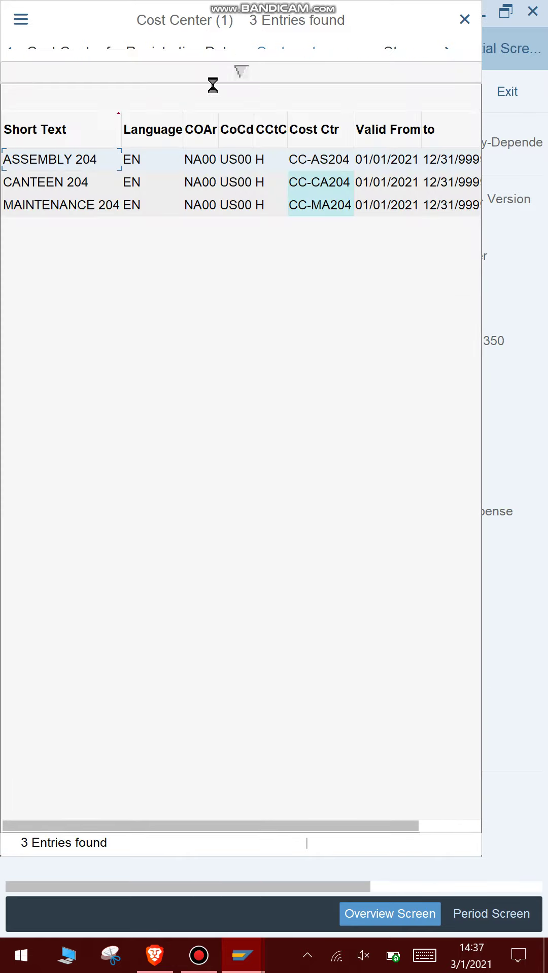
double_click(69, 184)
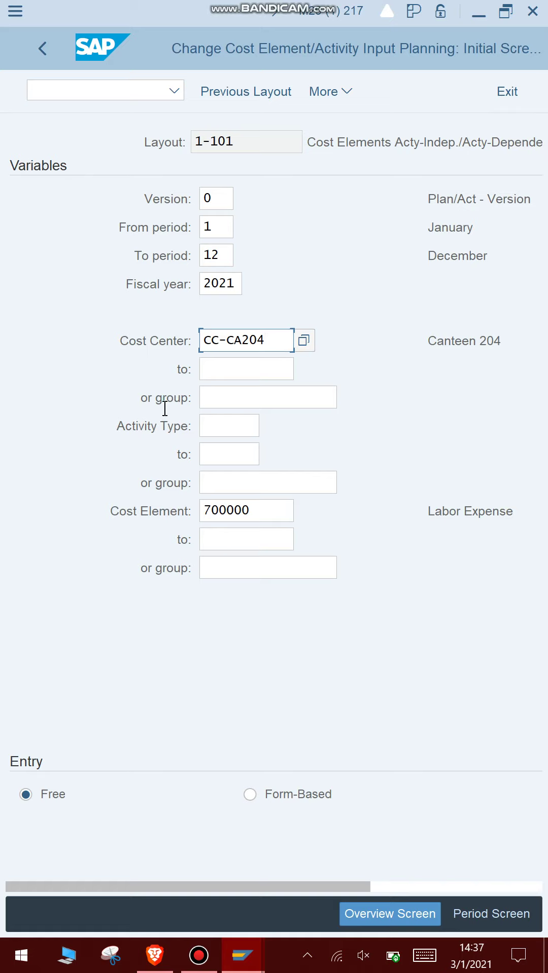
Replace the cost element with 741000 for cost center CC-CA204.
click(228, 472)
click(227, 502)
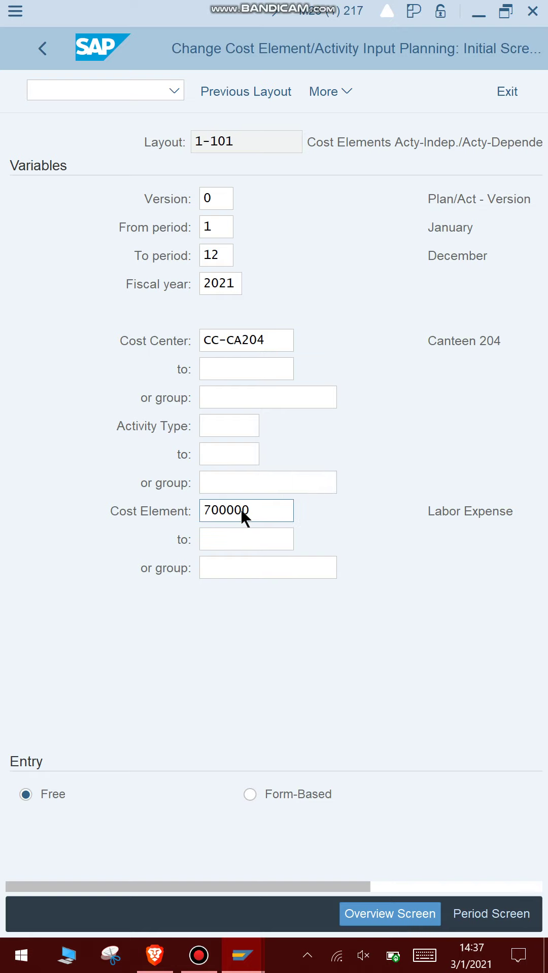
key(Return)
click(264, 510)
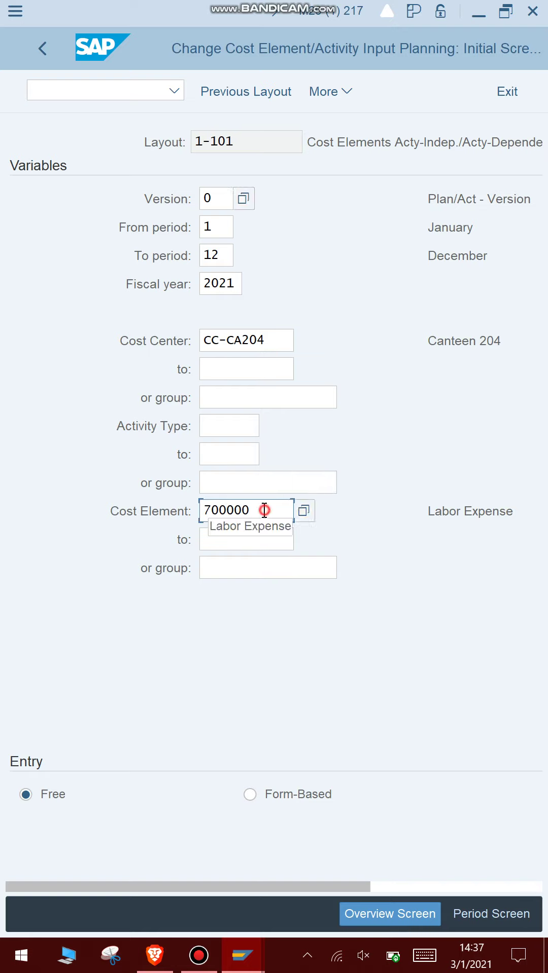
key(BackSpace)
key(BackSpace)
key(BackSpace)
key(BackSpace)
key(BackSpace)
key(BackSpace)
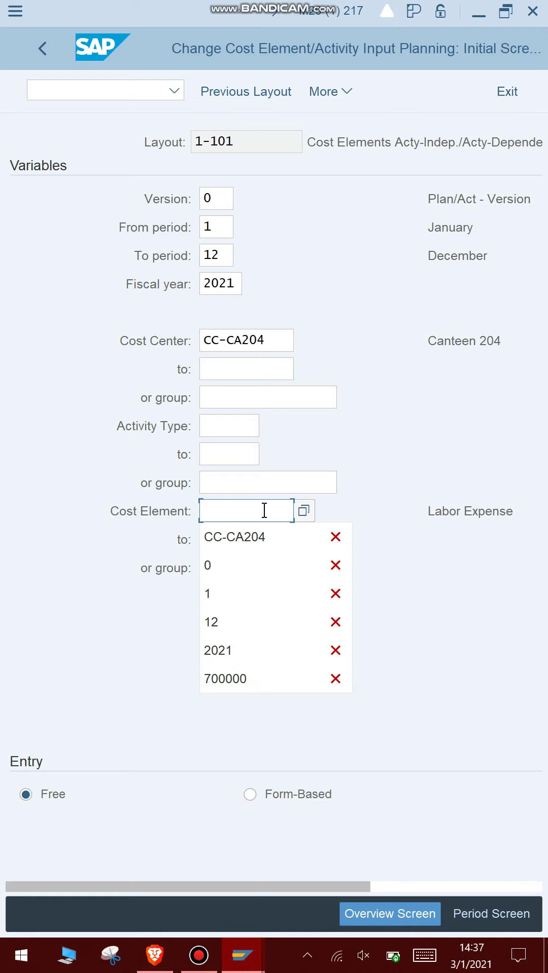
text(741)
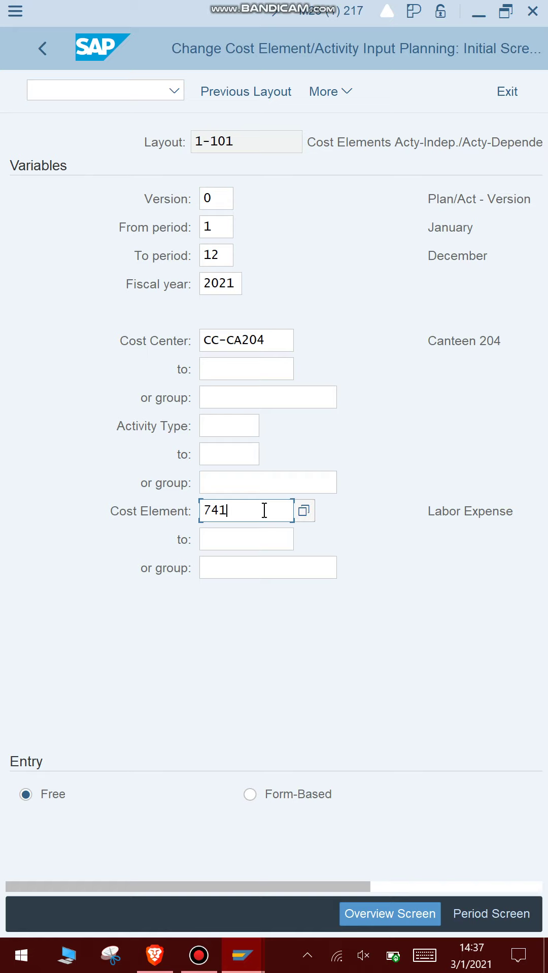
text(000)
Plan fixed costs of 90000 for cost element 741000 in the overview and post the entry.
click(363, 919)
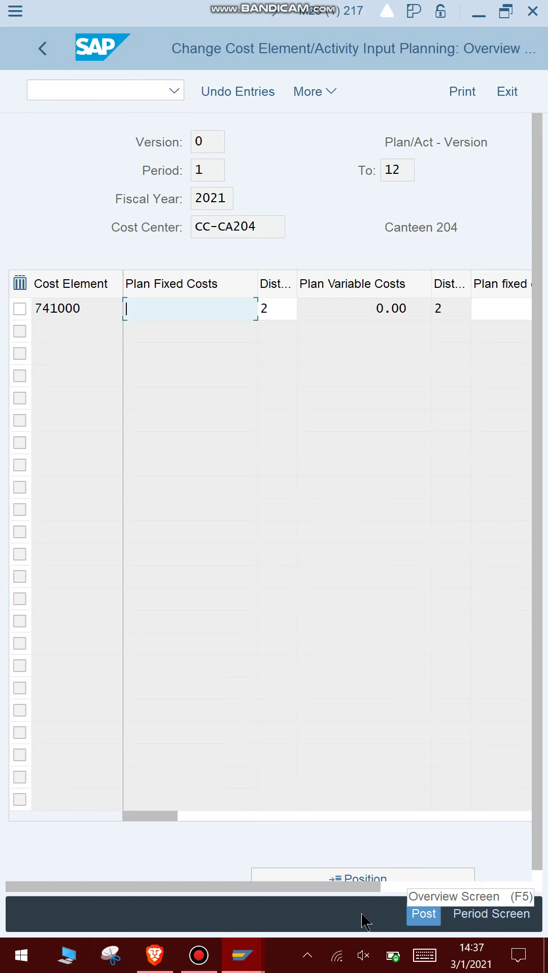
text(90000)
click(432, 918)
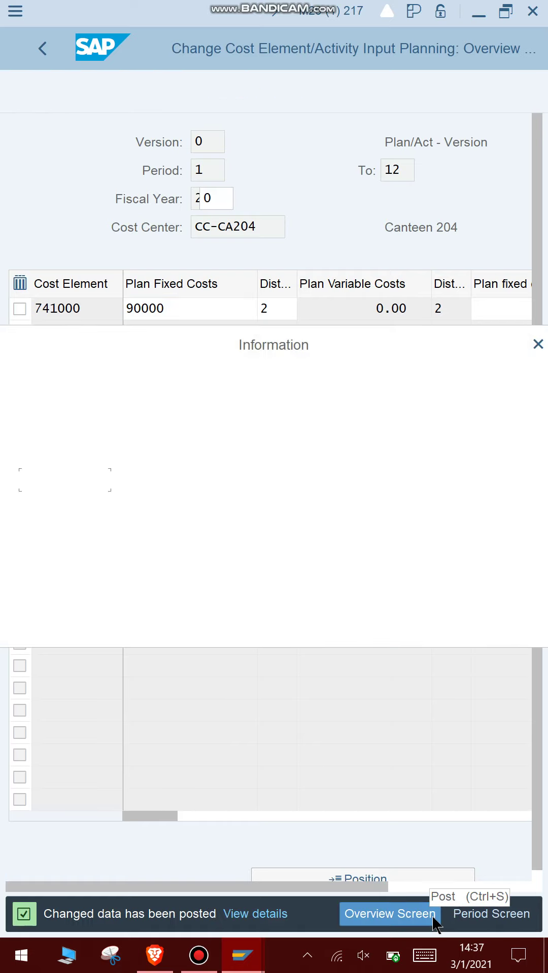
key(Return)
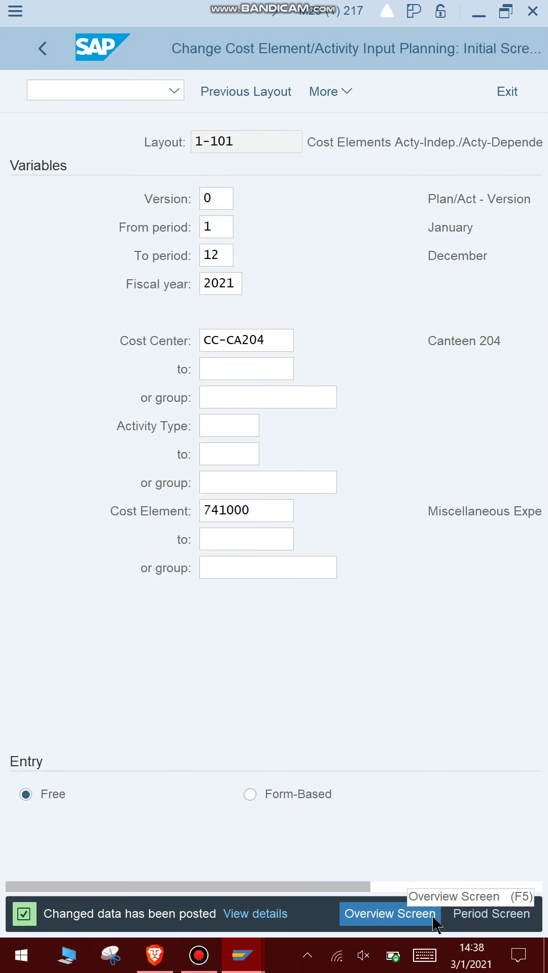
Search the cost centers by short text *204 and choose Maintenance 204 (CC-MA204) as the cost center.
click(99, 690)
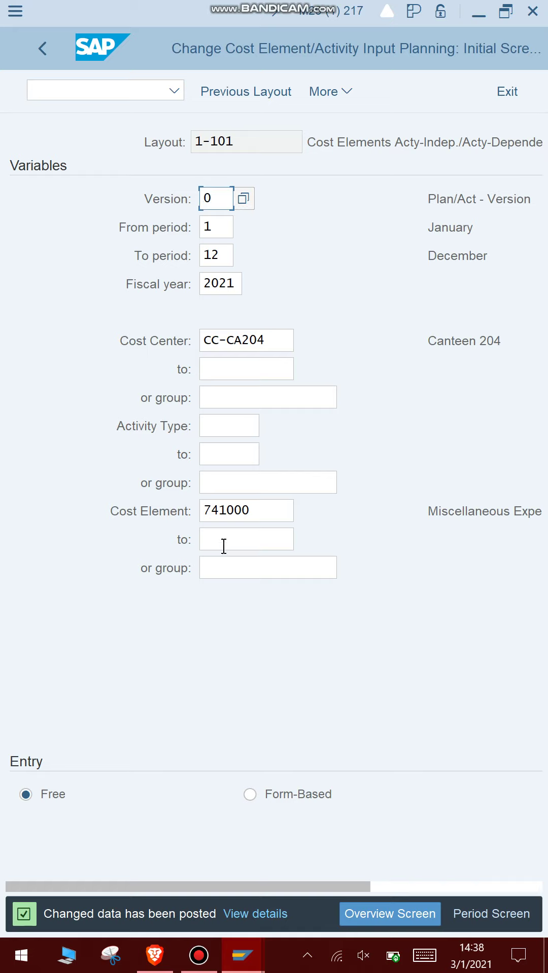
click(259, 345)
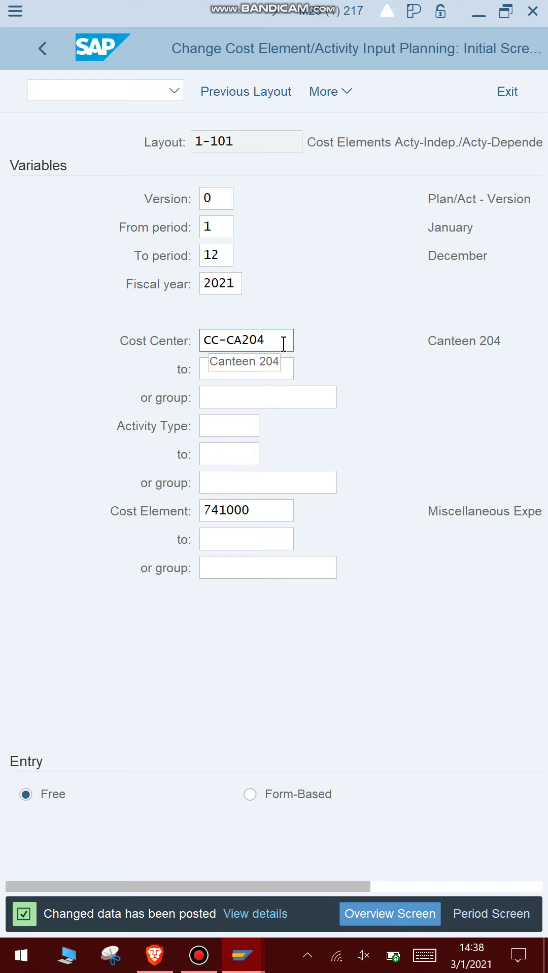
click(312, 345)
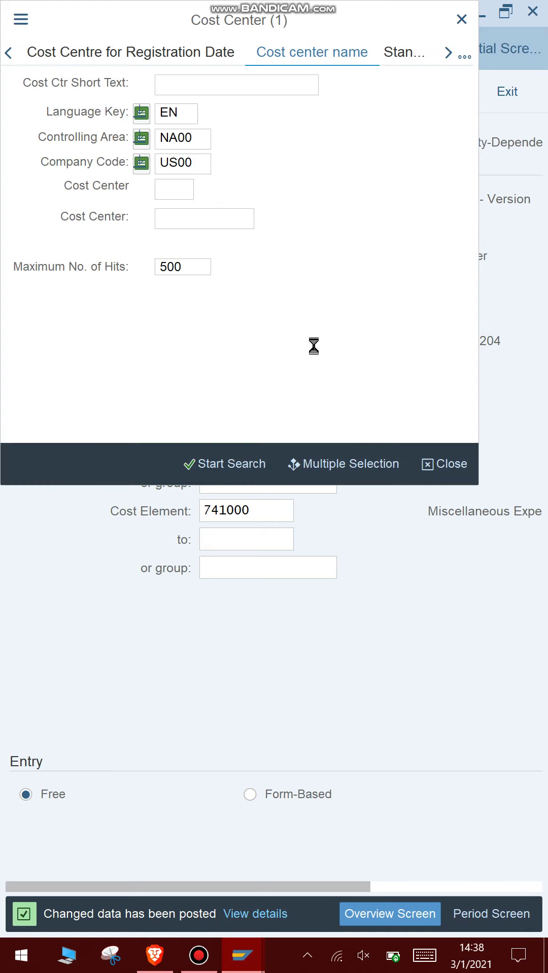
click(249, 77)
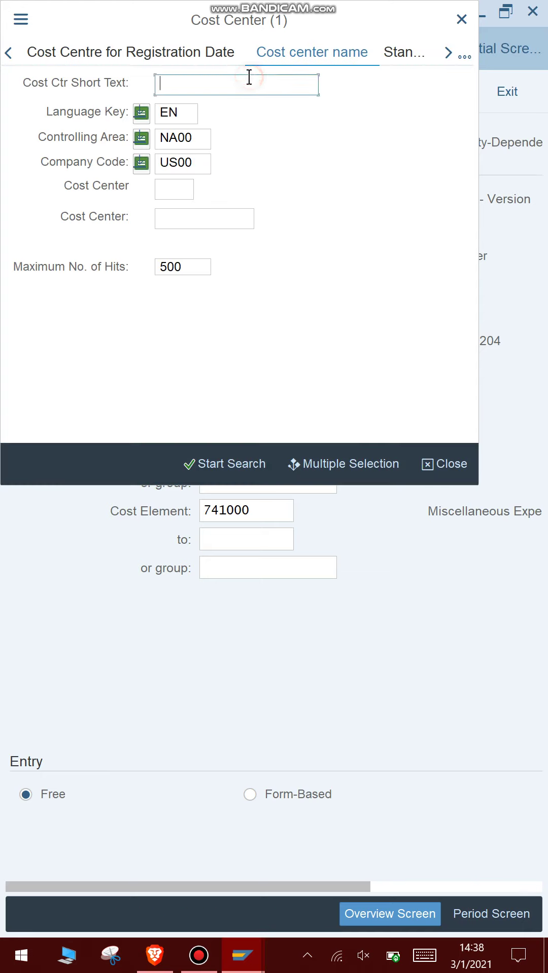
text(*204)
key(Return)
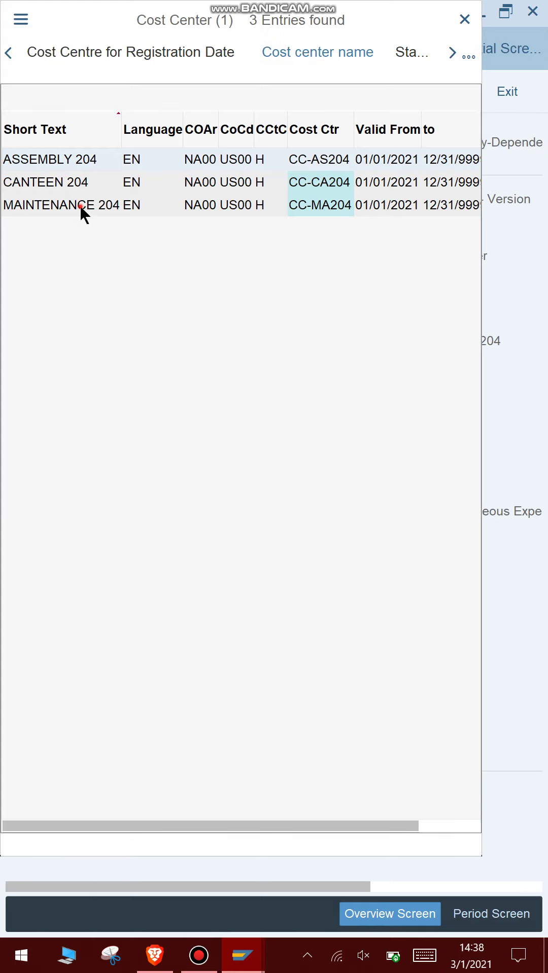
key(Return)
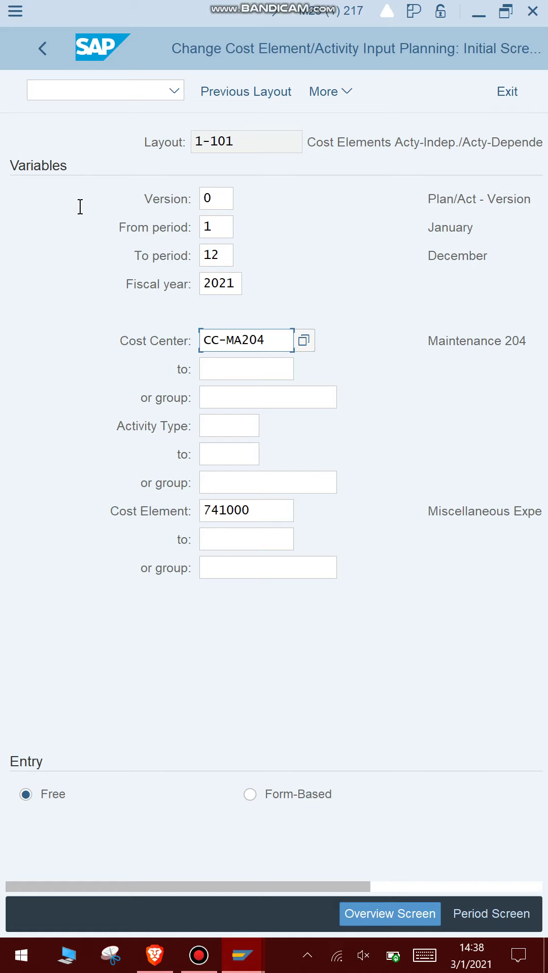
click(100, 283)
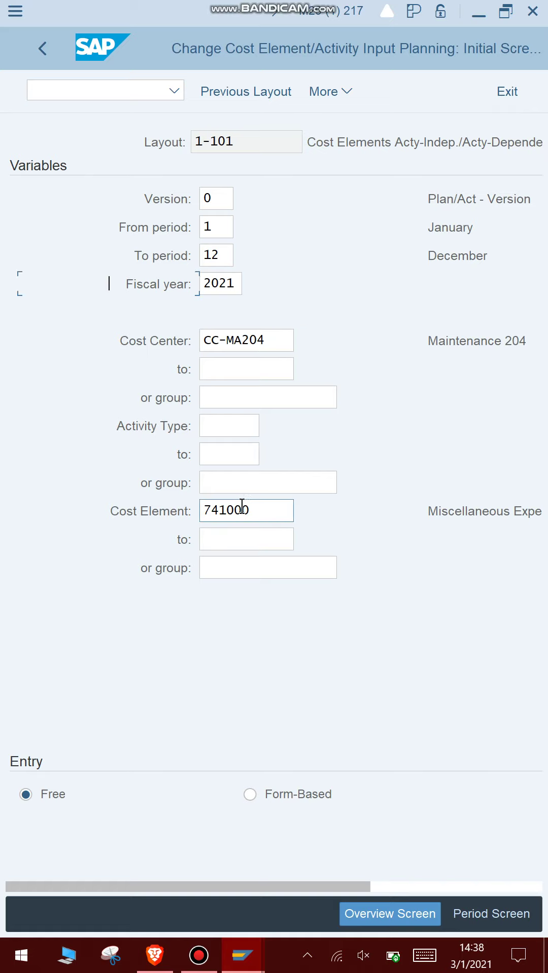
Change the cost element to 700000 for cost center CC-MA204.
click(258, 508)
key(BackSpace)
key(BackSpace)
key(BackSpace)
key(BackSpace)
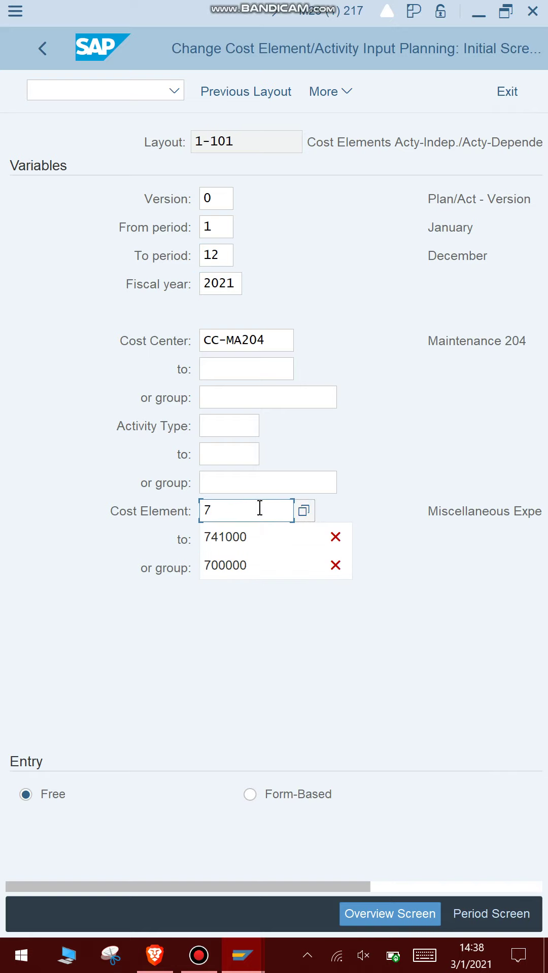
text(00000)
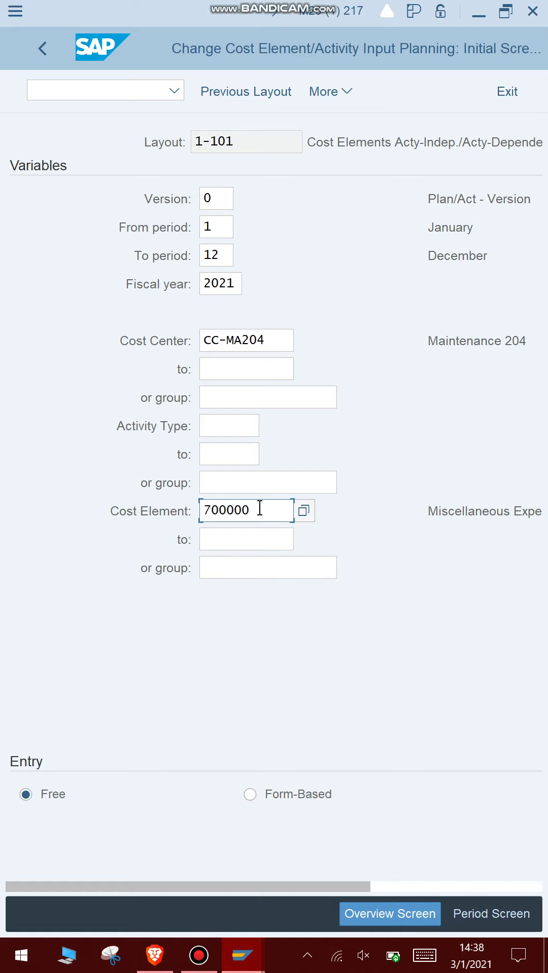
key(Left)
key(Left)
key(Left)
key(Left)
key(Left)
key(Left)
click(257, 657)
Plan fixed costs of 60000 for cost element 700000 on Maintenance 204 in the overview and post the entry.
click(364, 926)
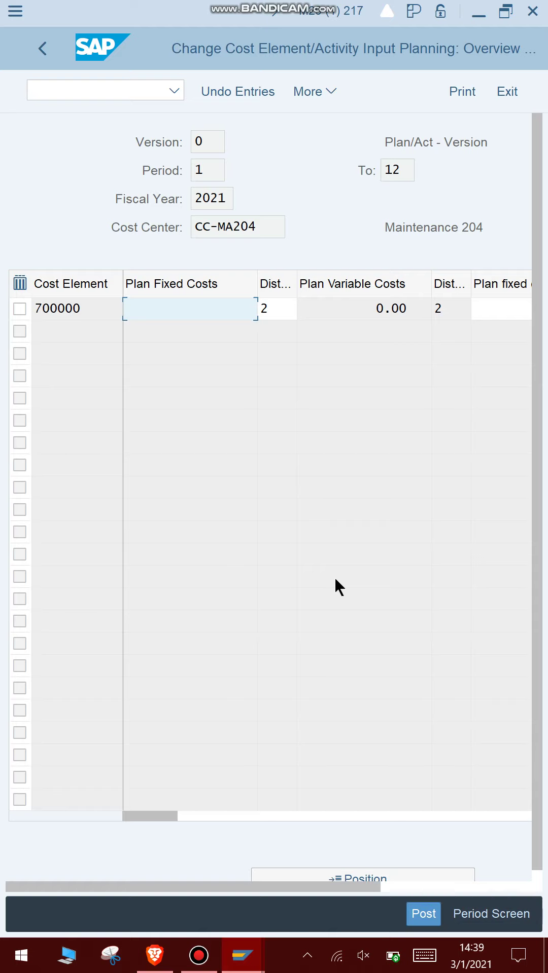
text(60000)
click(337, 594)
click(430, 918)
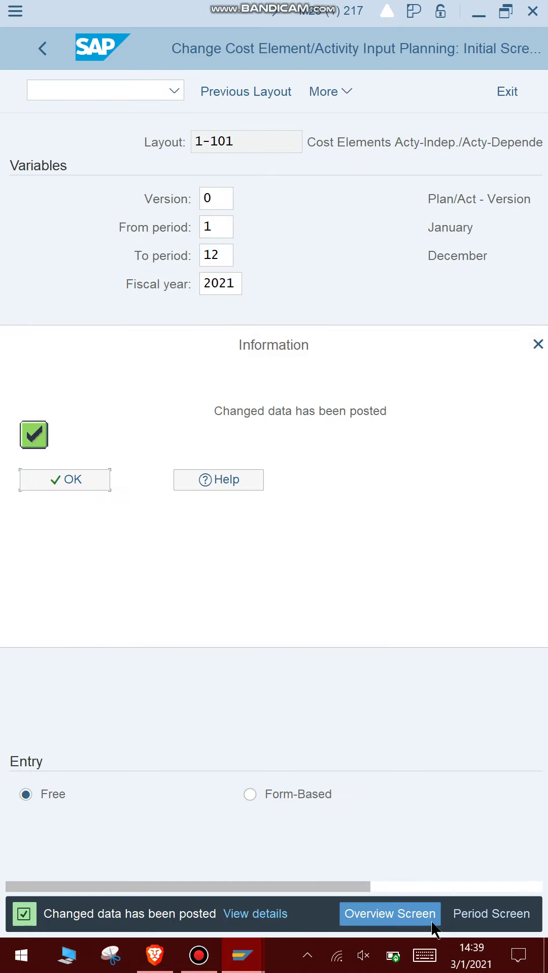
key(Return)
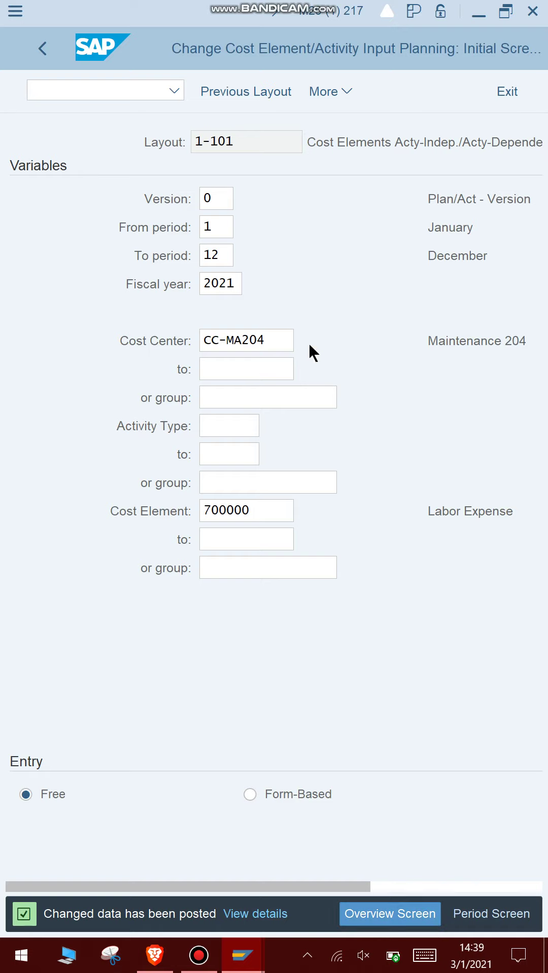
Replace the cost center with CC-AS204 in the planning variables.
click(278, 341)
key(BackSpace)
key(BackSpace)
key(BackSpace)
key(BackSpace)
key(BackSpace)
key(BackSpace)
key(BackSpace)
key(BackSpace)
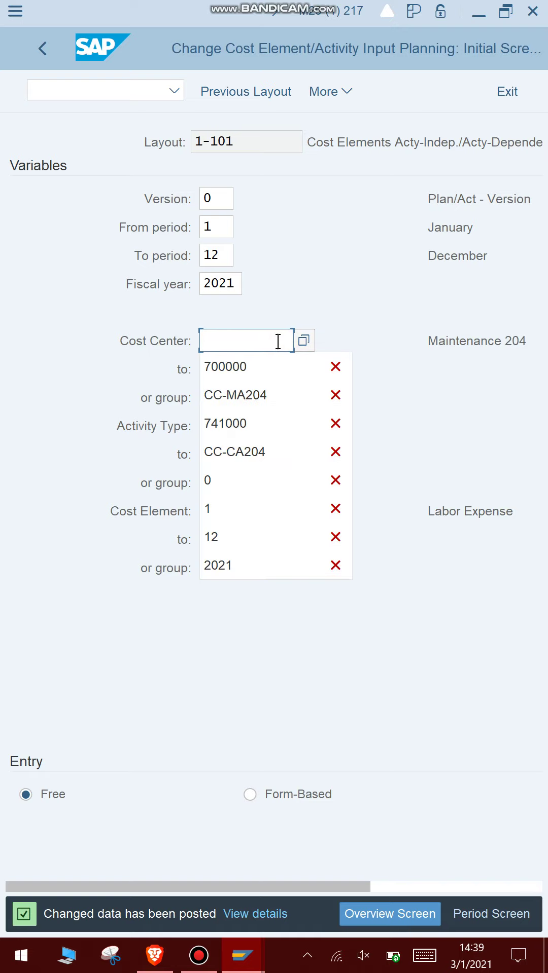
text(CC)
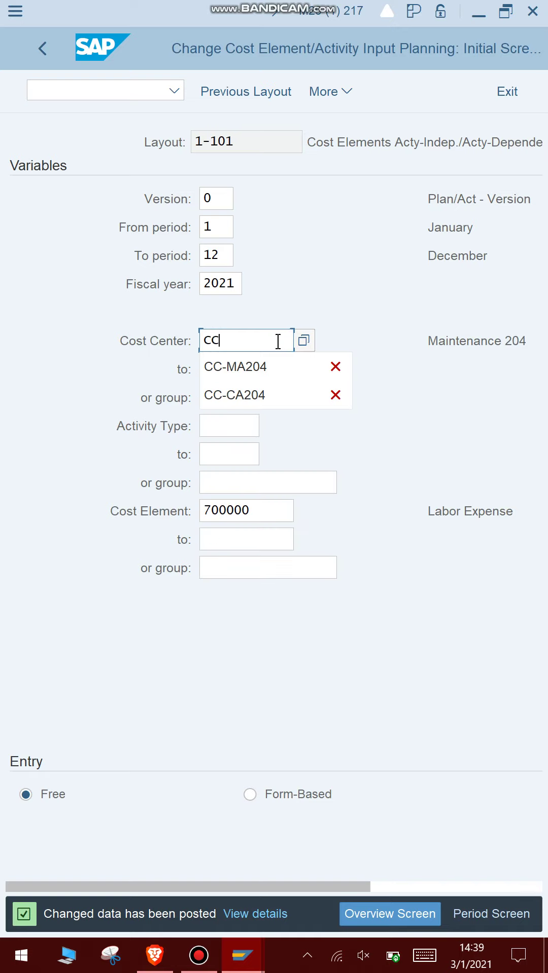
text(-A)
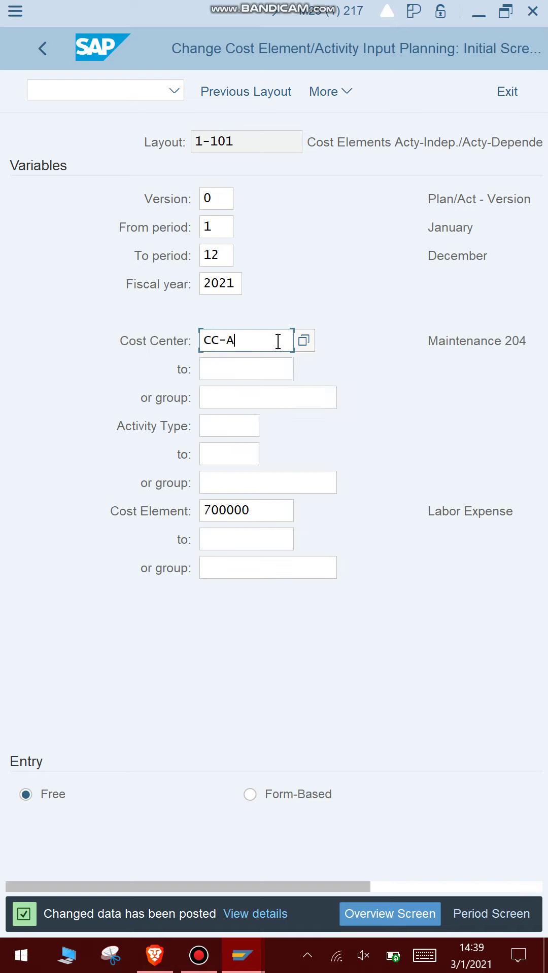
text(S204)
Set the activity type to A204 for cost center CC-AS204, keeping cost element 700000.
click(235, 430)
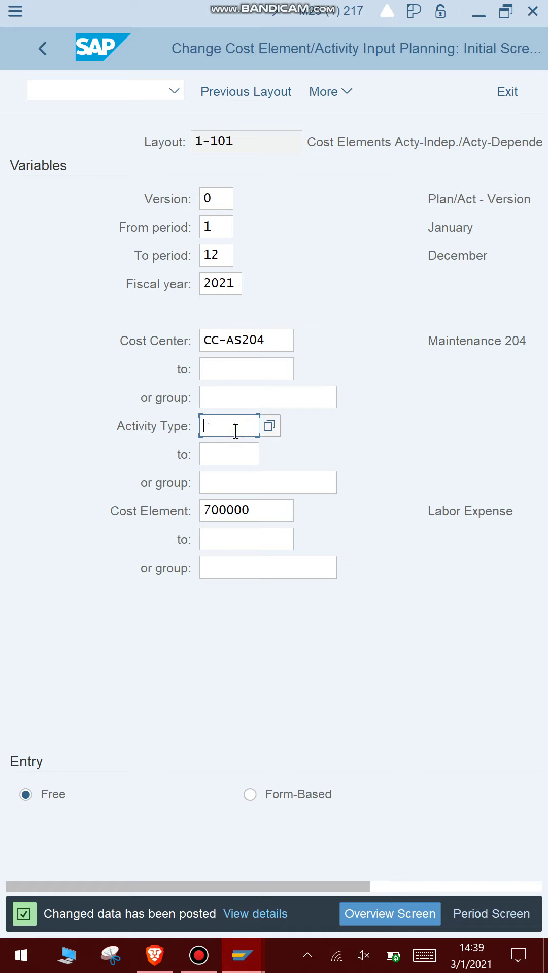
text(A204)
click(218, 510)
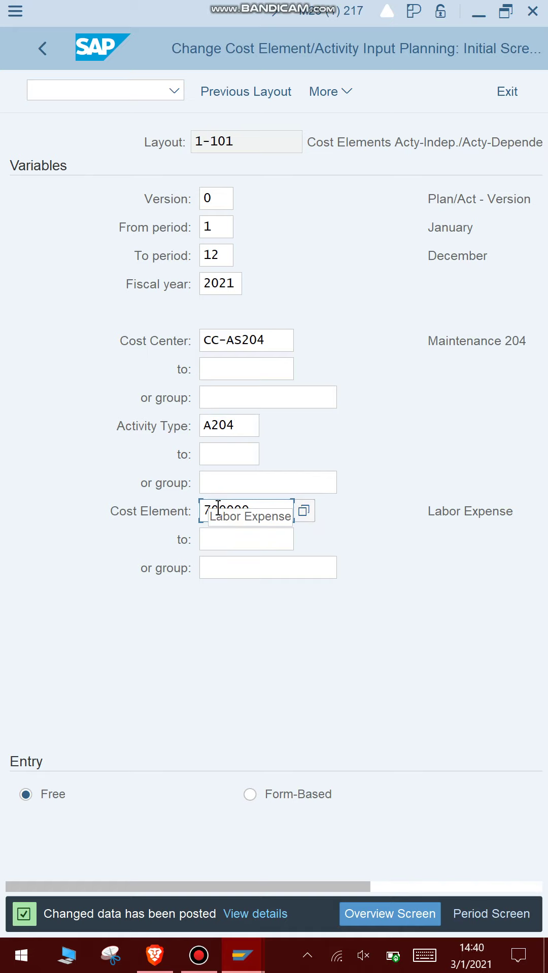
click(351, 579)
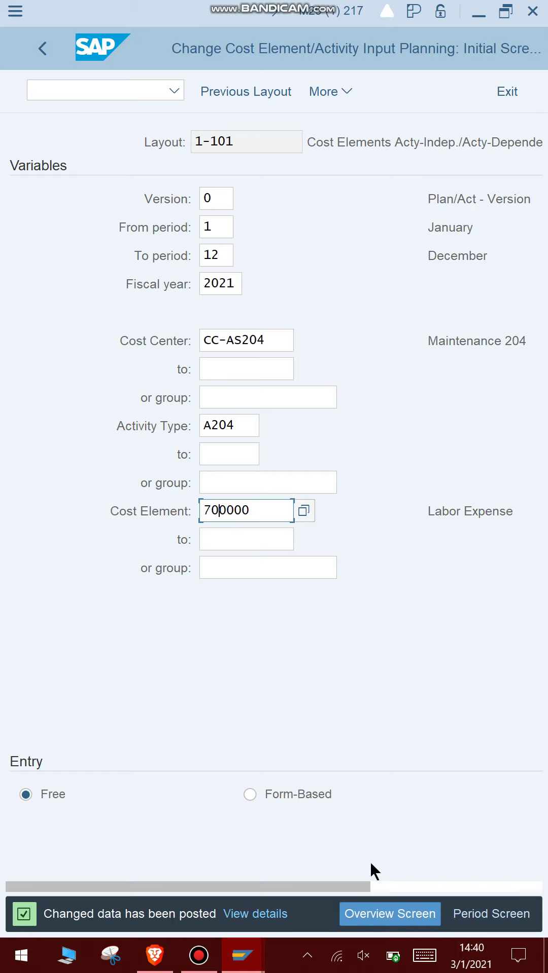
Plan variable costs of 150000 for activity type A204 and cost element 700000 on Assembly 204, post the entry and exit the planning transaction.
click(366, 918)
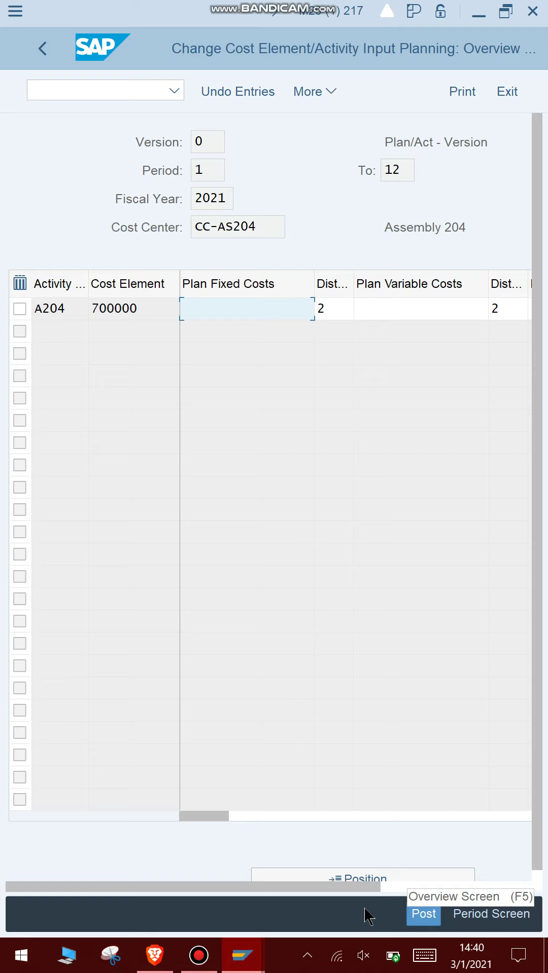
click(391, 302)
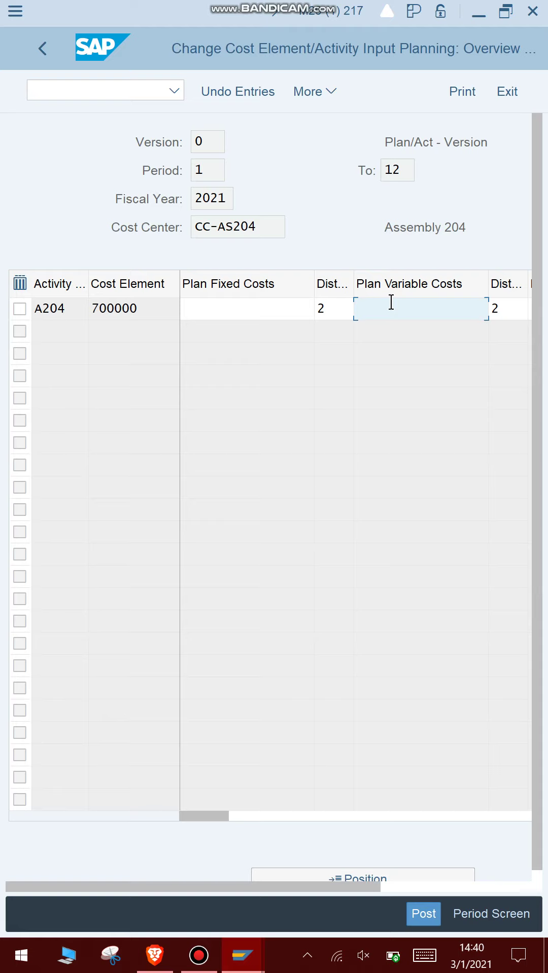
text(150000)
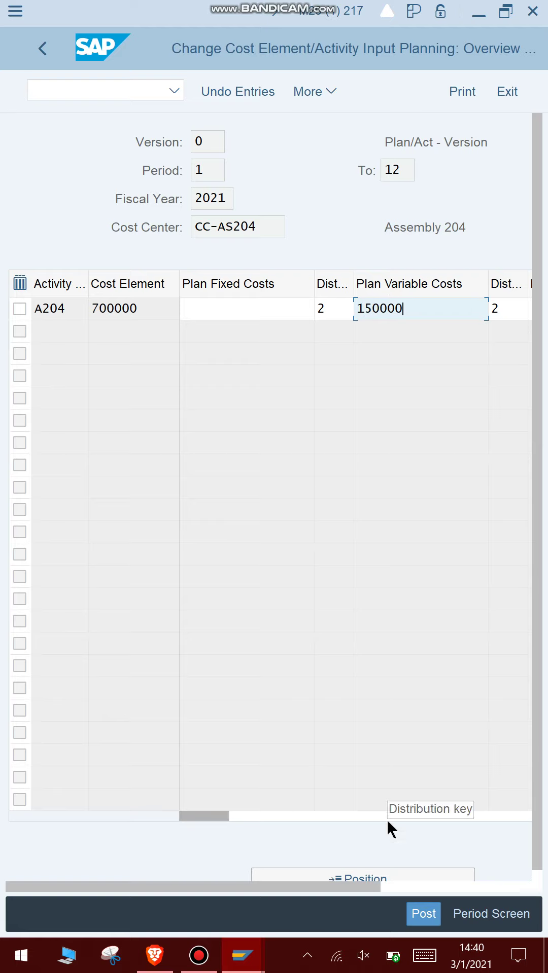
click(415, 927)
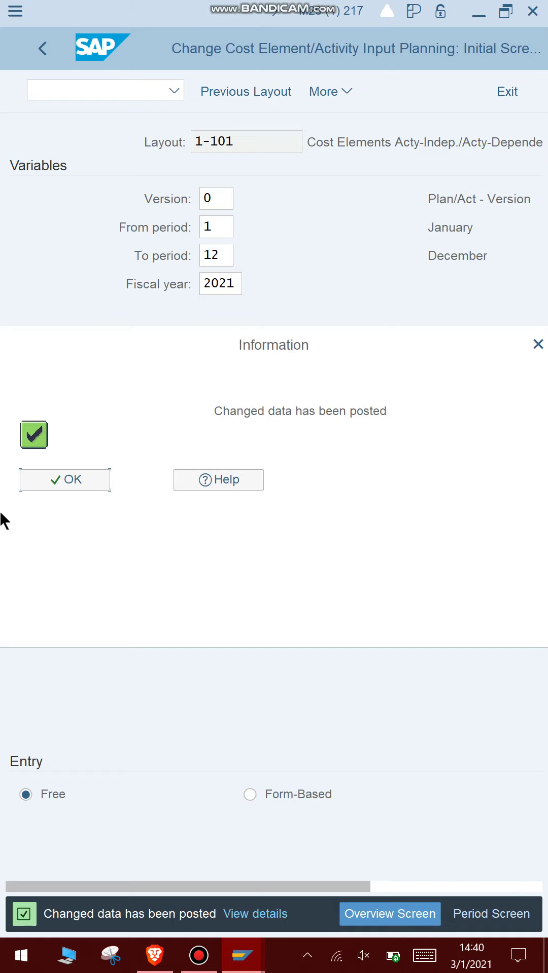
click(37, 478)
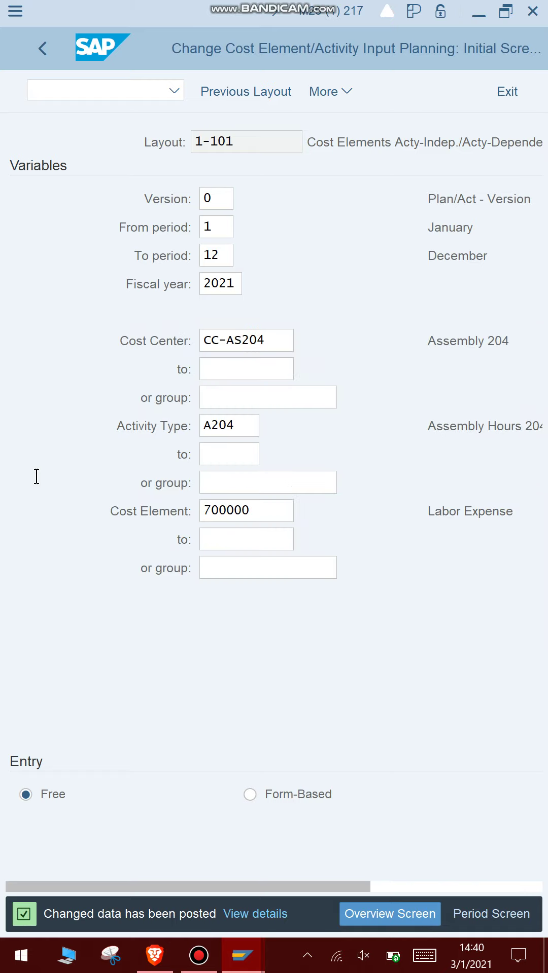
click(504, 87)
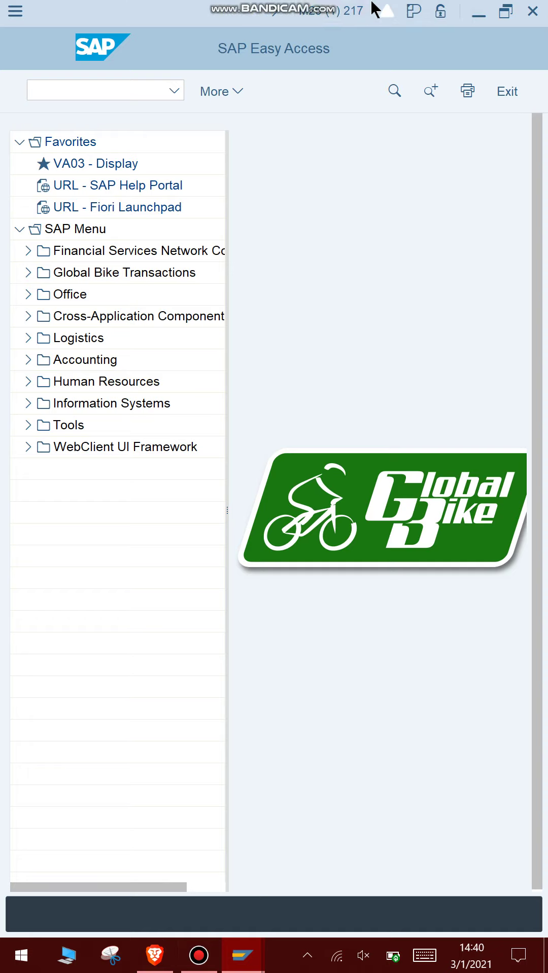
mouse_move(386, 11)
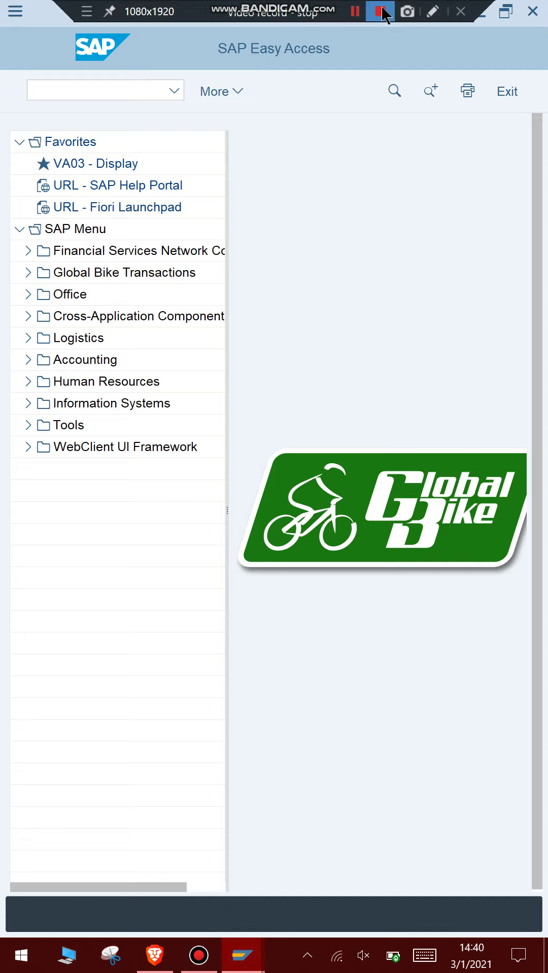